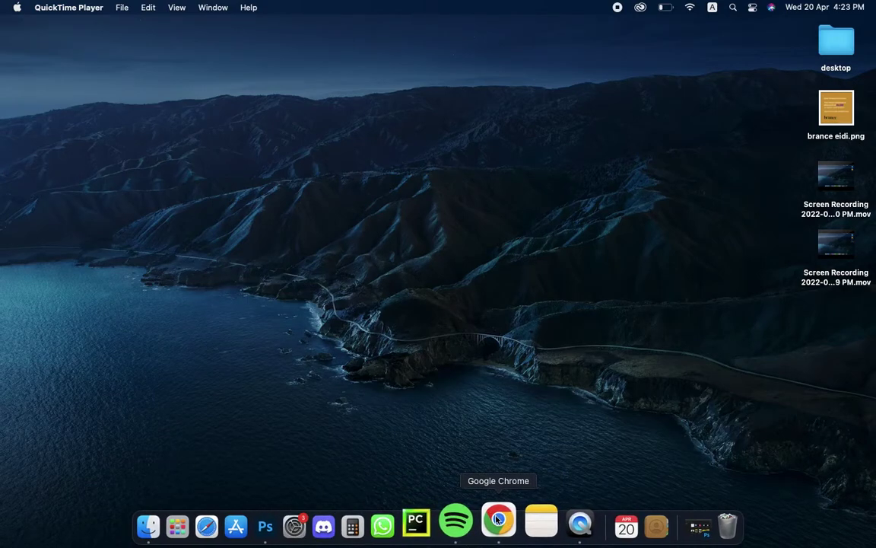
# Launch Chrome, search for 'cod . org' and open the Code.org site
pyautogui.click(492, 519)
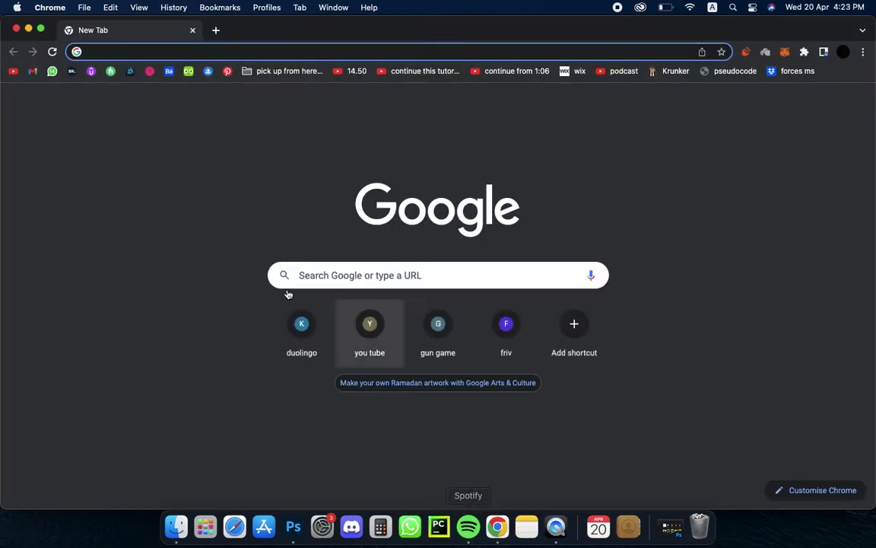
pyautogui.click(392, 47)
pyautogui.write('co')
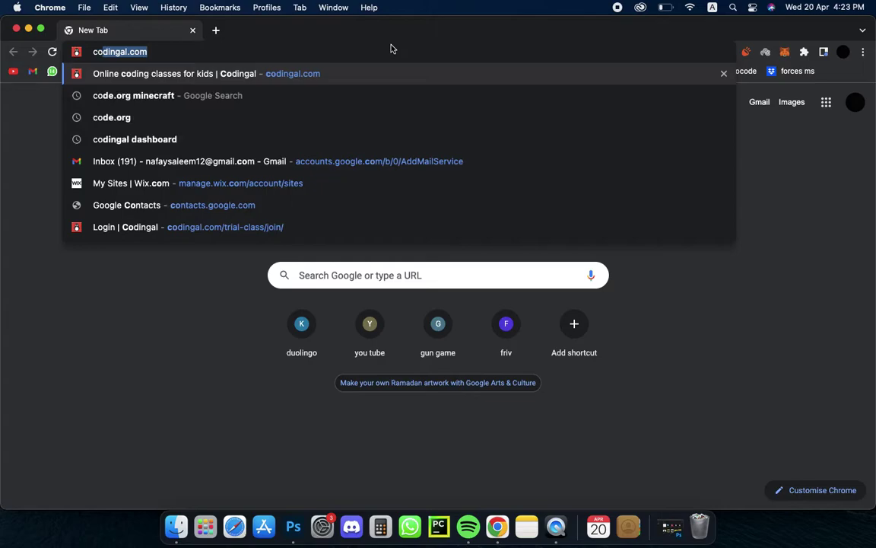
pyautogui.write('d .')
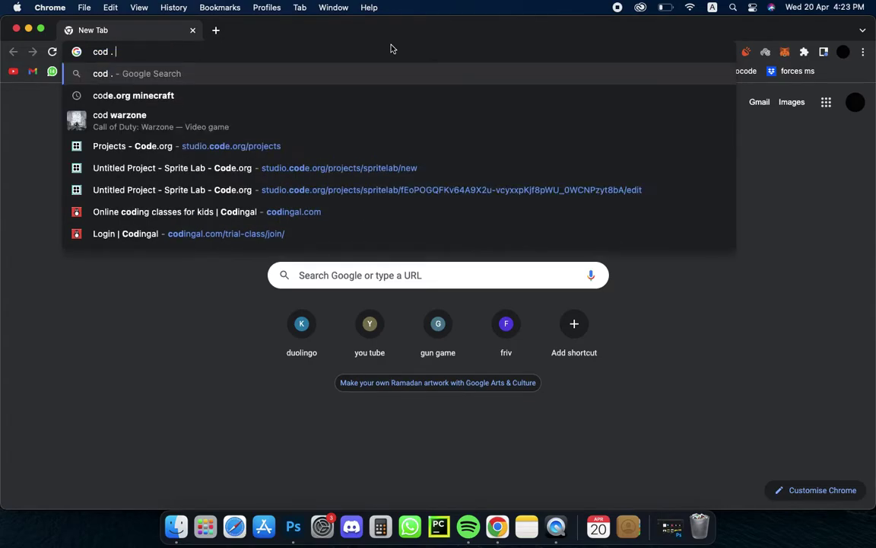
pyautogui.write(' o')
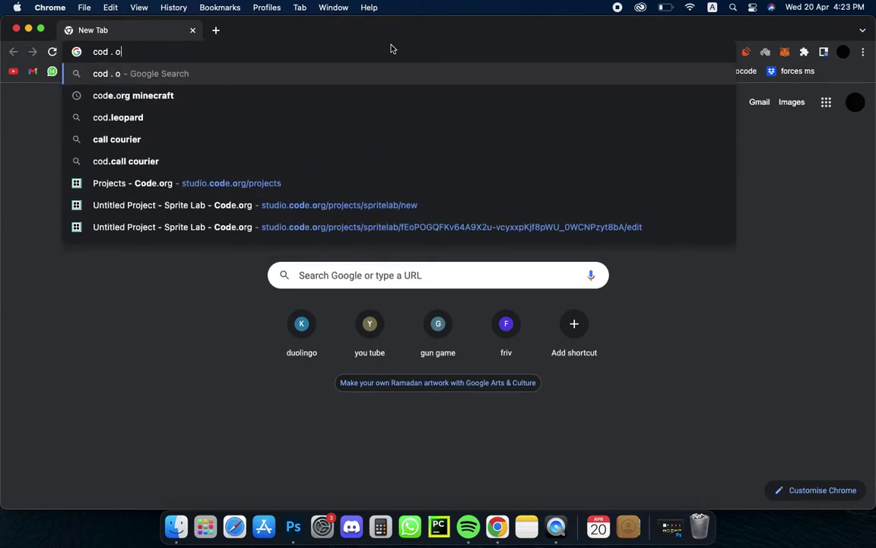
pyautogui.write('rg')
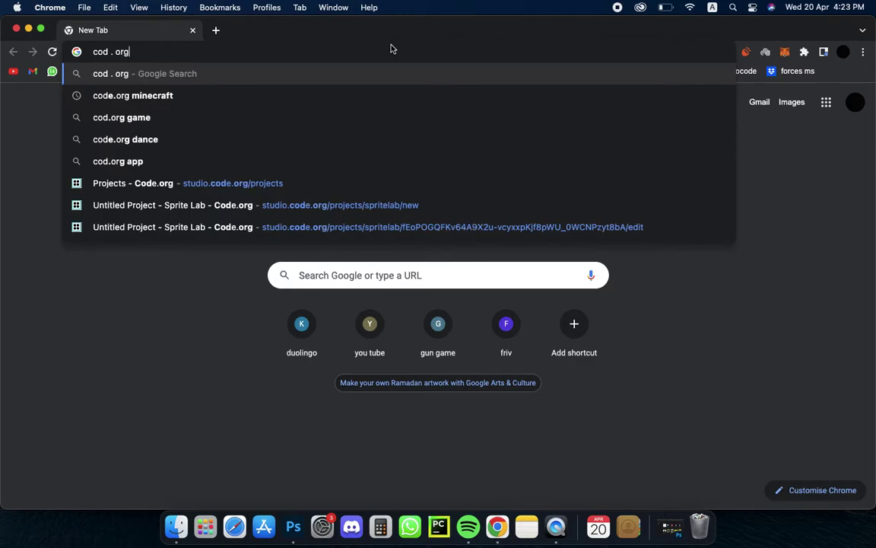
pyautogui.press('Return')
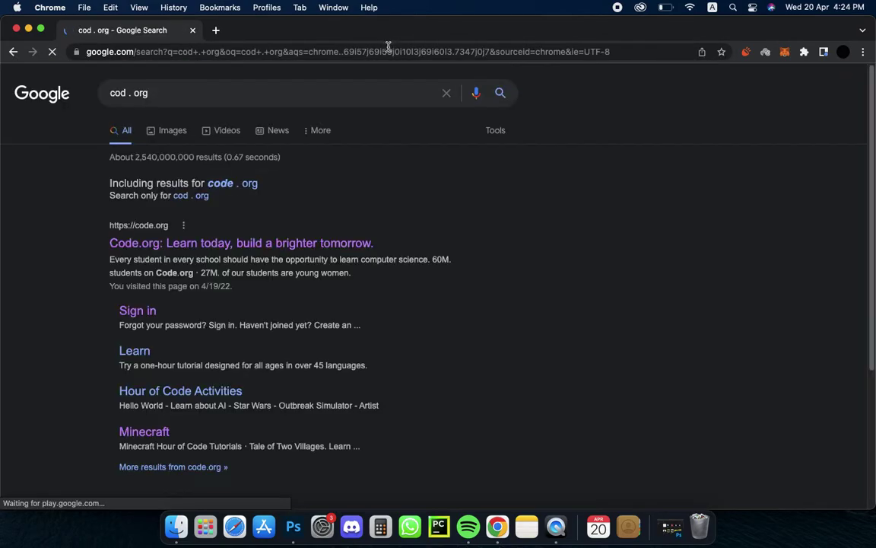
pyautogui.click(151, 249)
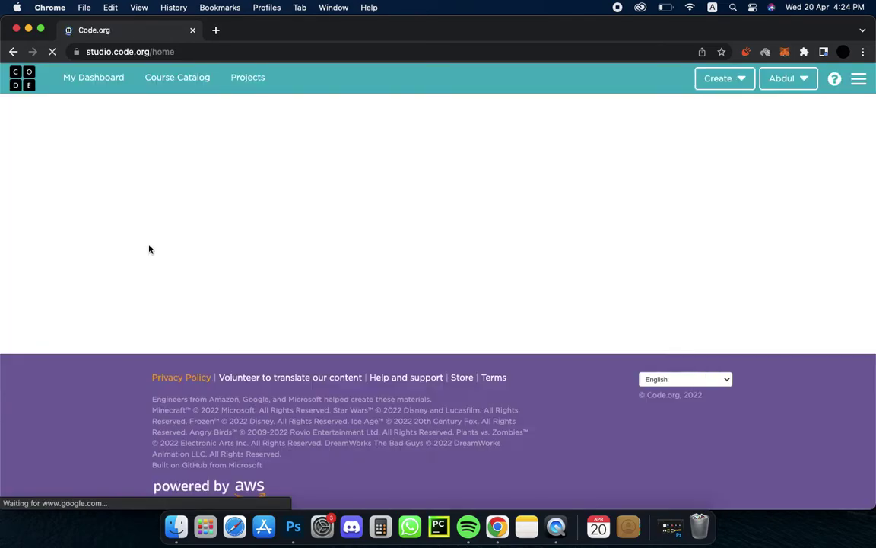
# Scroll down the Code.org dashboard to reach the Projects area
pyautogui.scroll(-3, 428, 337)
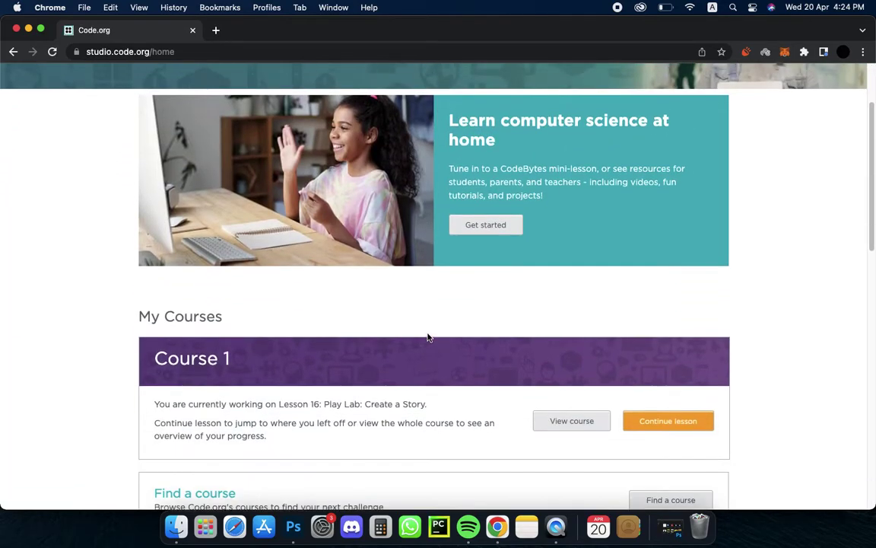
pyautogui.scroll(-3, 428, 337)
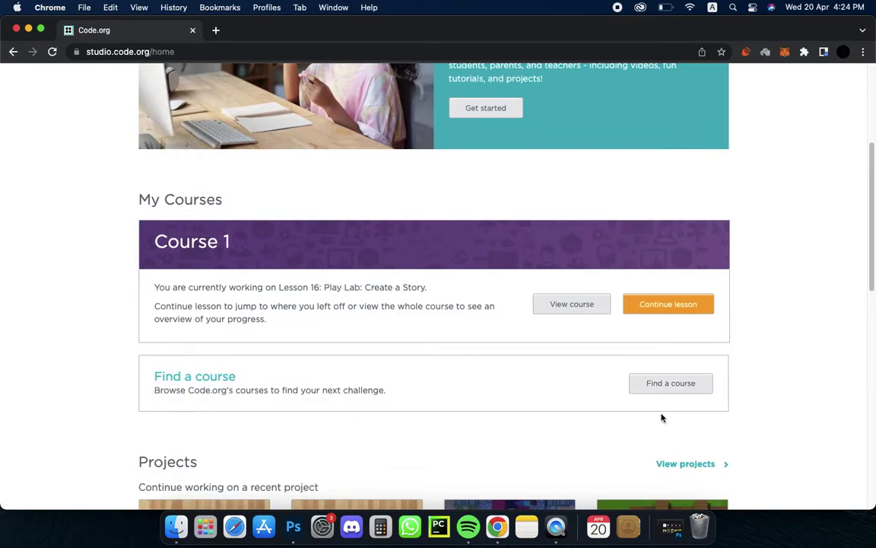
pyautogui.scroll(-1, 660, 430)
pyautogui.scroll(-8, 661, 433)
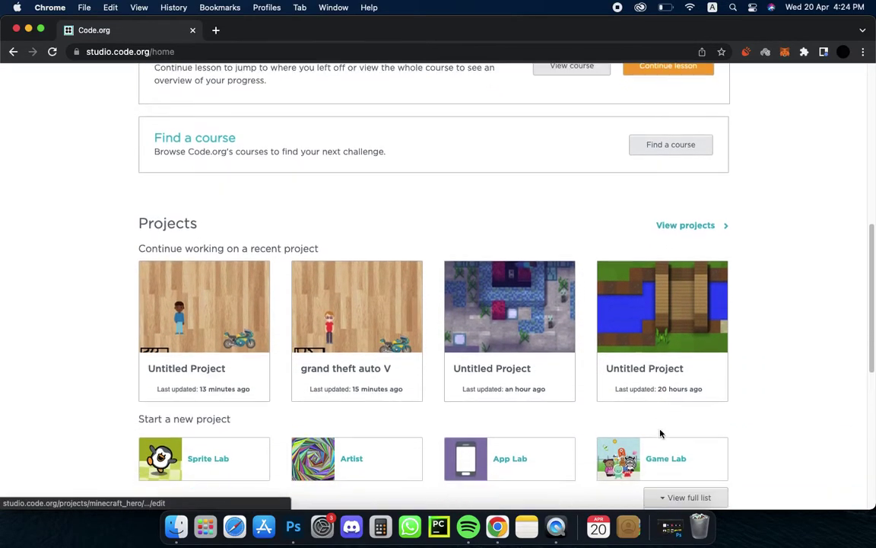
pyautogui.scroll(-3, 661, 432)
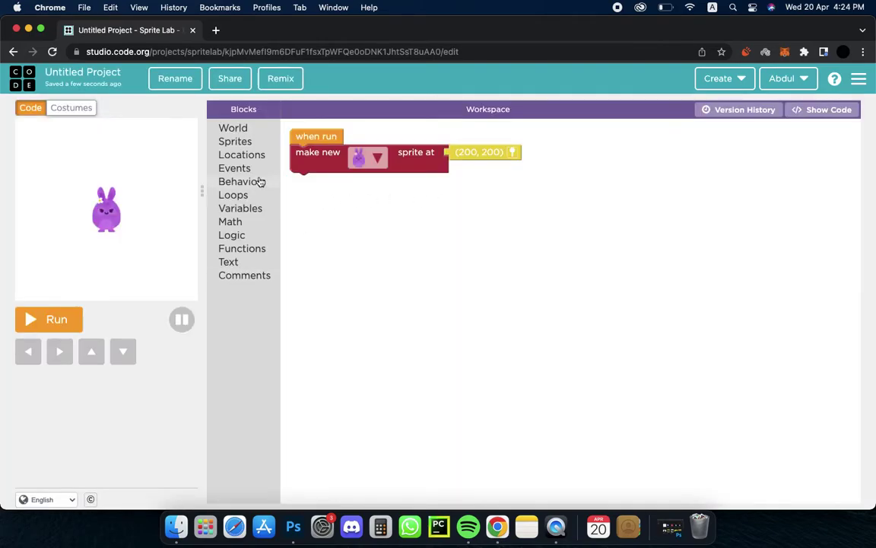
# Snap a 'set background to' block from World under 'make new sprite'
pyautogui.click(246, 134)
pyautogui.moveTo(325, 141); pyautogui.dragTo(208, 179)
pyautogui.click(247, 133)
pyautogui.click(330, 153)
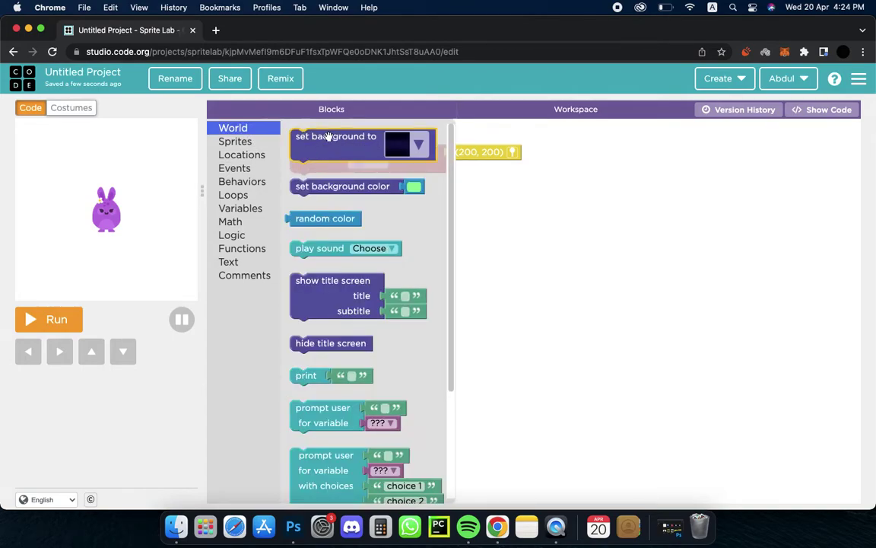
pyautogui.moveTo(328, 136); pyautogui.dragTo(360, 189)
# Choose the wooden floor as the stage background
pyautogui.click(420, 190)
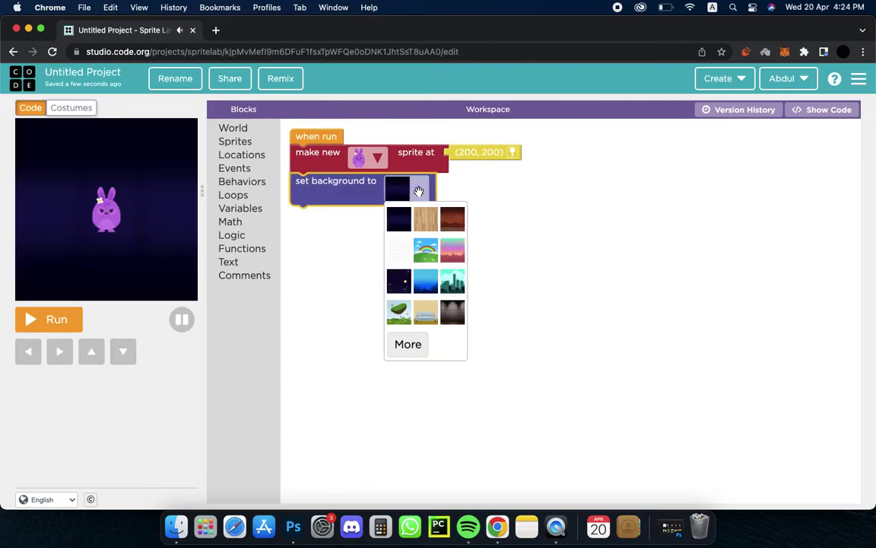
pyautogui.click(408, 346)
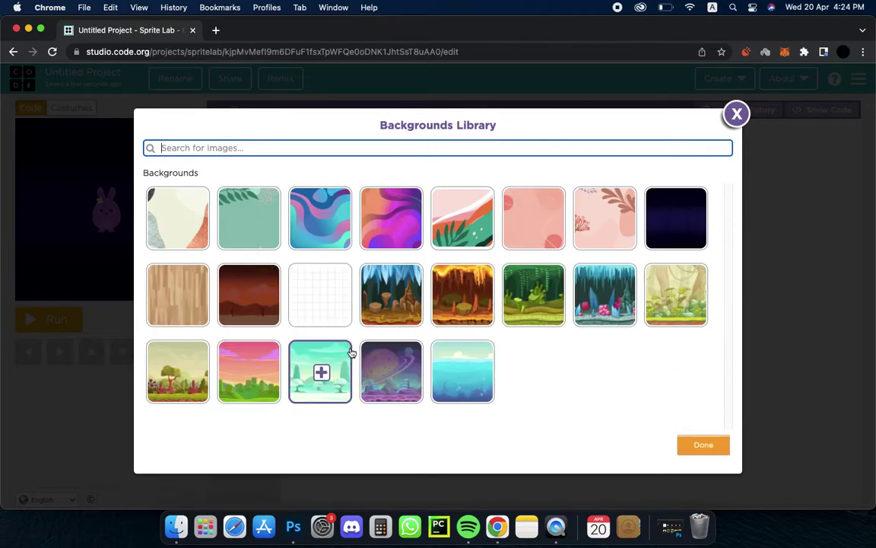
pyautogui.scroll(-15, 351, 352)
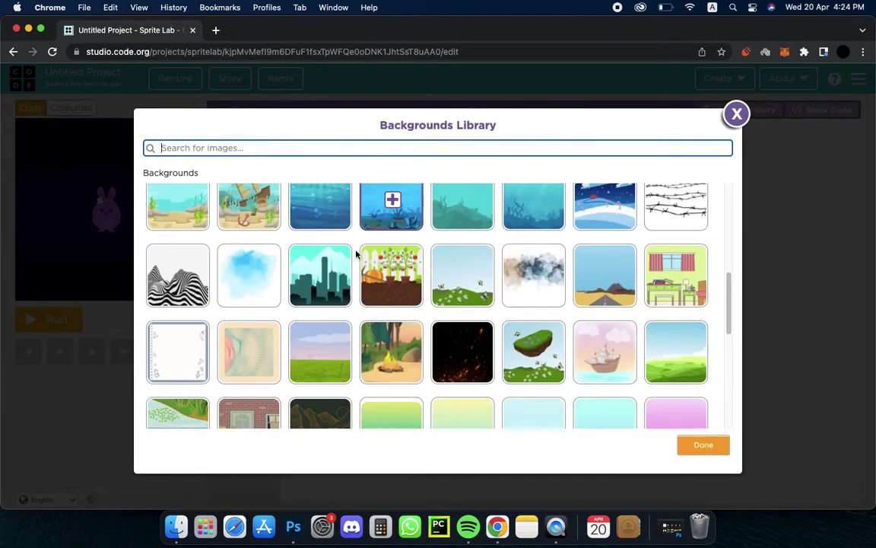
pyautogui.scroll(10, 319, 280)
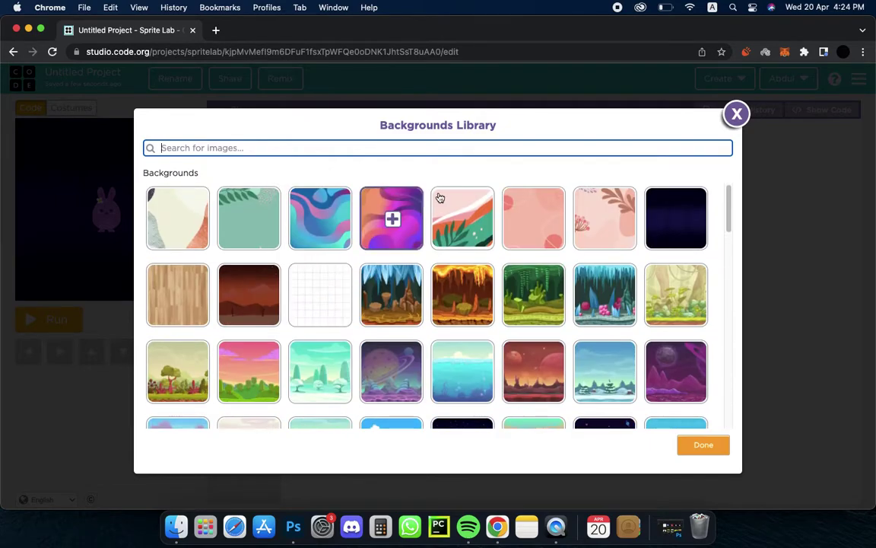
pyautogui.click(736, 116)
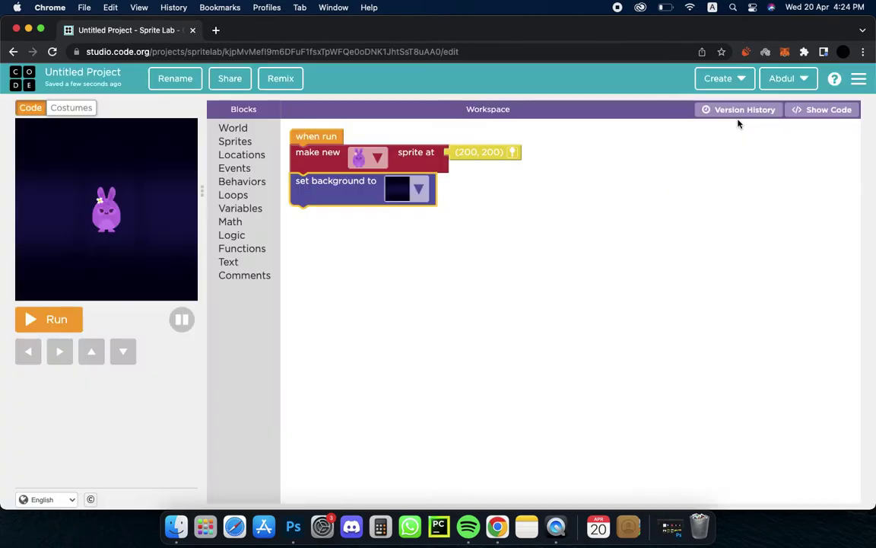
pyautogui.click(418, 192)
pyautogui.click(422, 214)
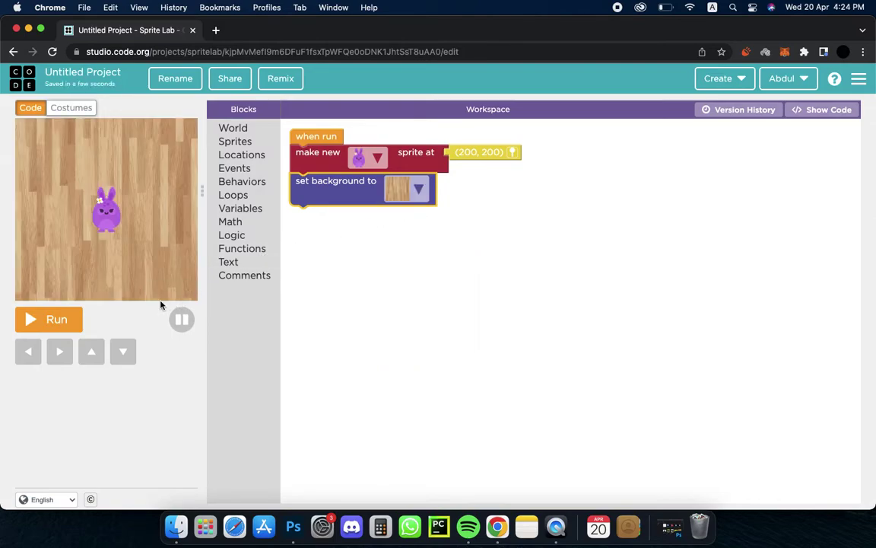
pyautogui.click(380, 157)
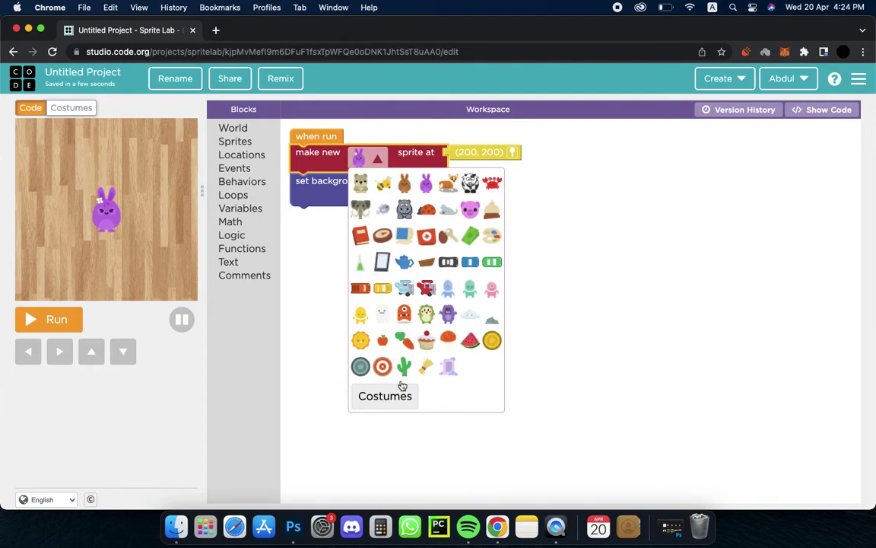
# Import the smiling boy in a blue T-shirt from the People library as a costume
pyautogui.click(393, 404)
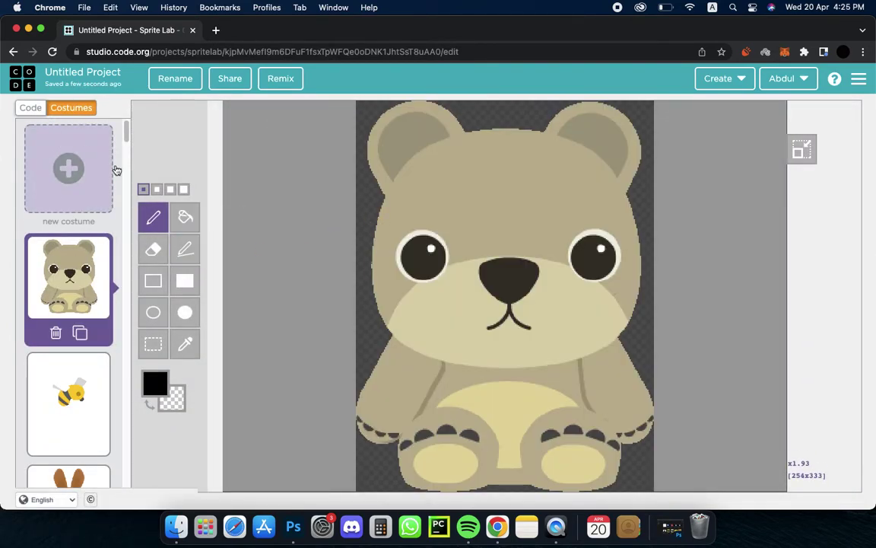
pyautogui.click(101, 186)
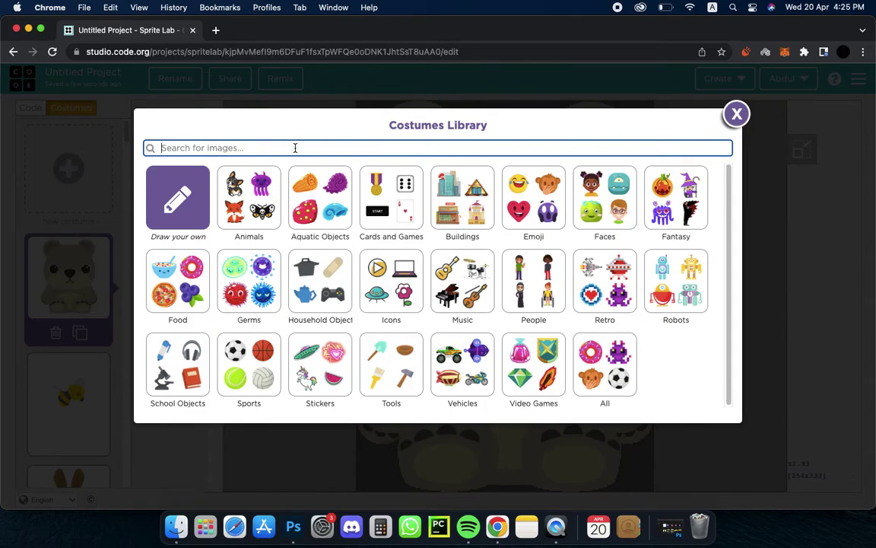
pyautogui.write('hdj')
pyautogui.press('BackSpace')
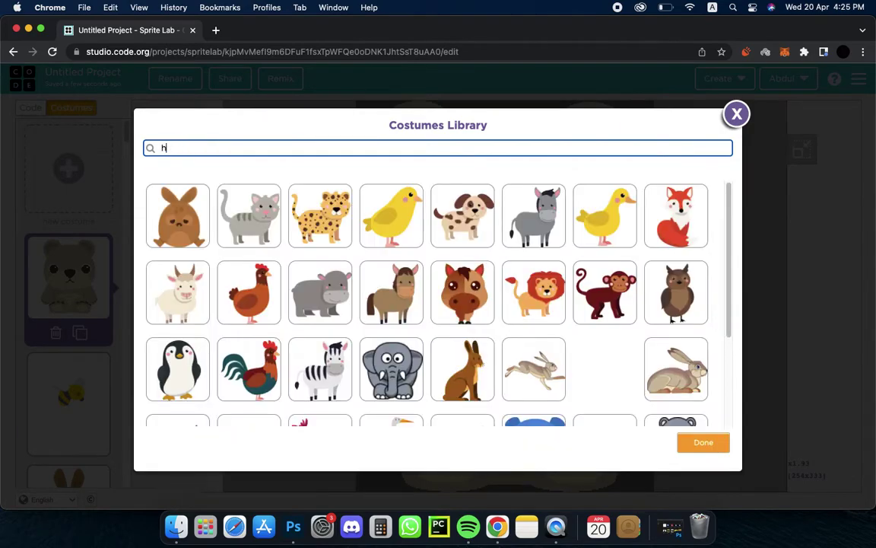
pyautogui.press('BackSpace')
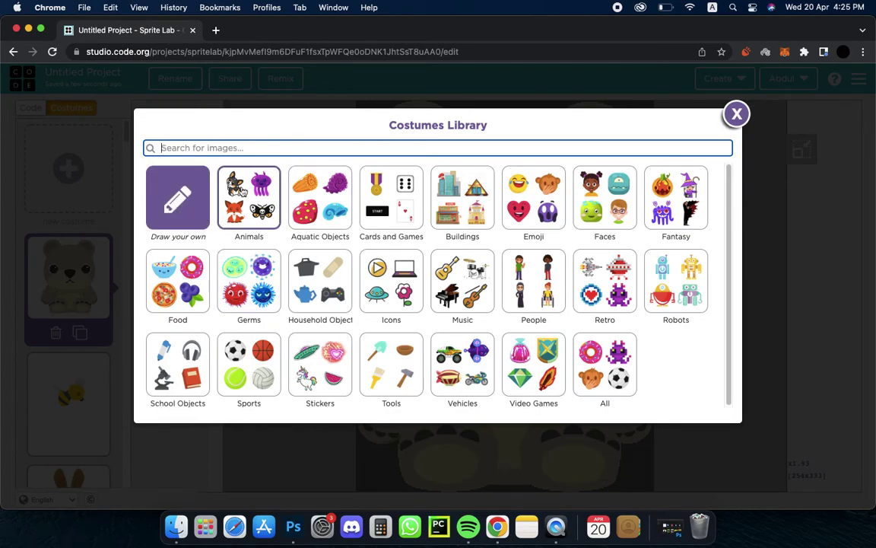
pyautogui.click(543, 303)
pyautogui.scroll(-3, 415, 297)
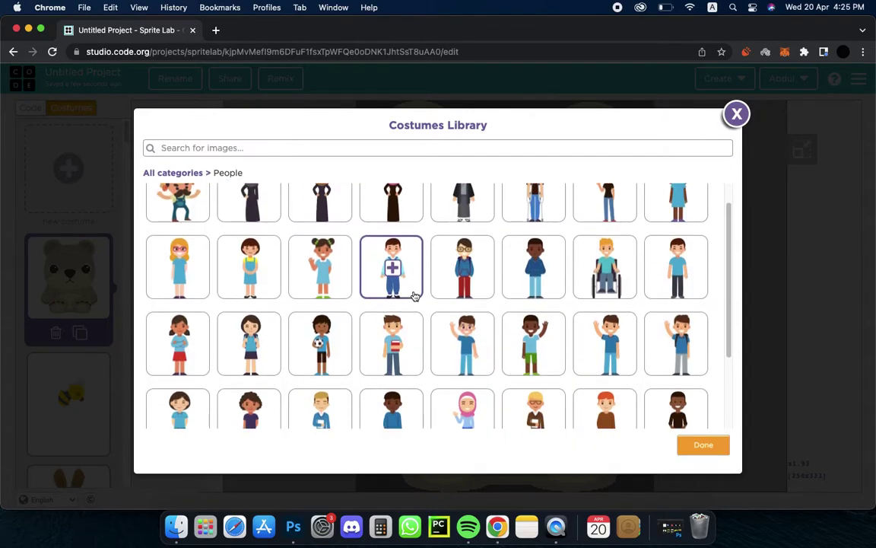
pyautogui.scroll(3, 415, 295)
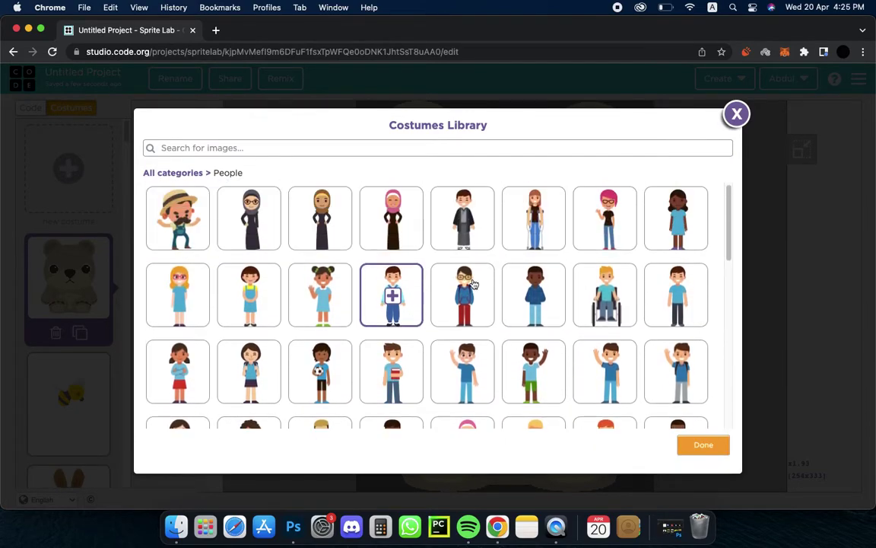
pyautogui.click(677, 301)
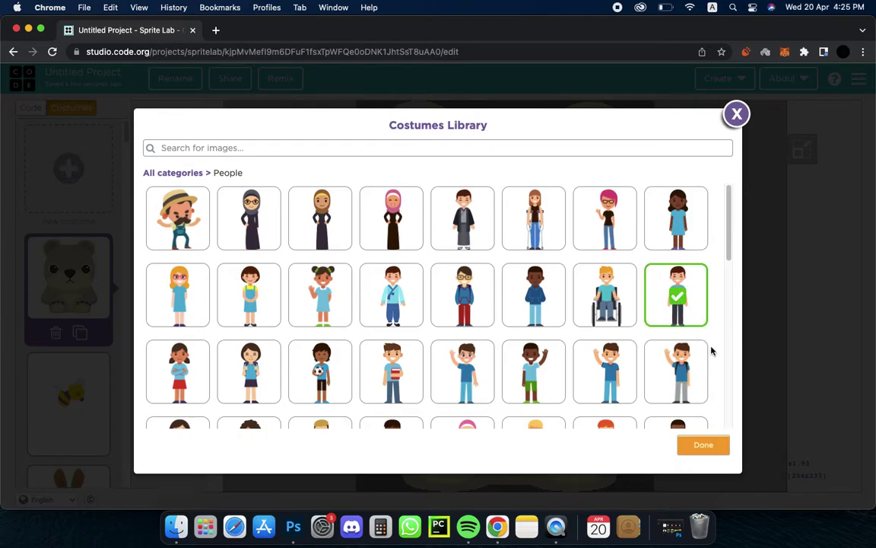
pyautogui.click(721, 444)
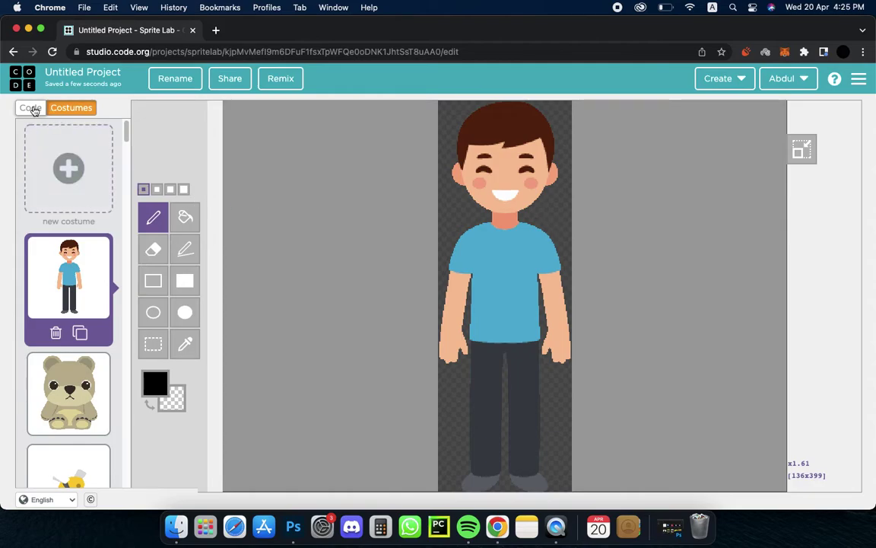
pyautogui.click(30, 108)
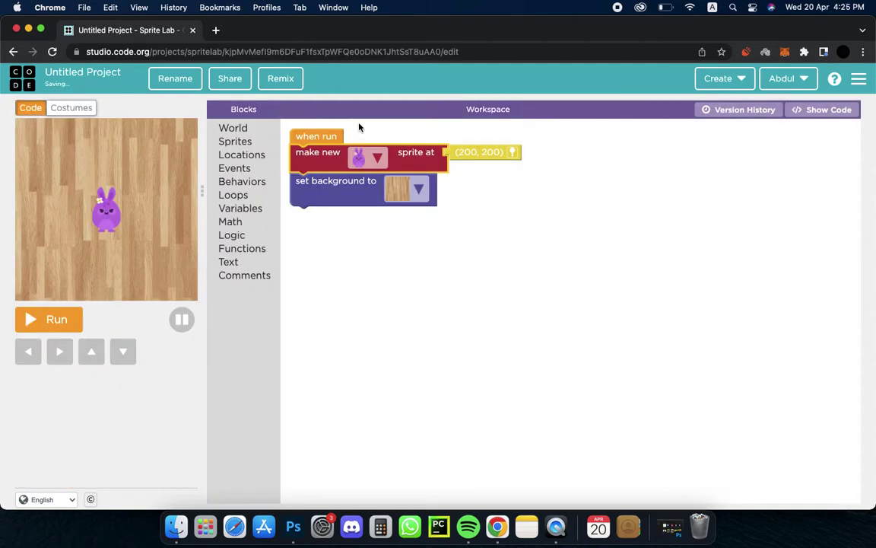
# Give the new sprite the boy costume and move the background block above it under 'when run'
pyautogui.click(378, 159)
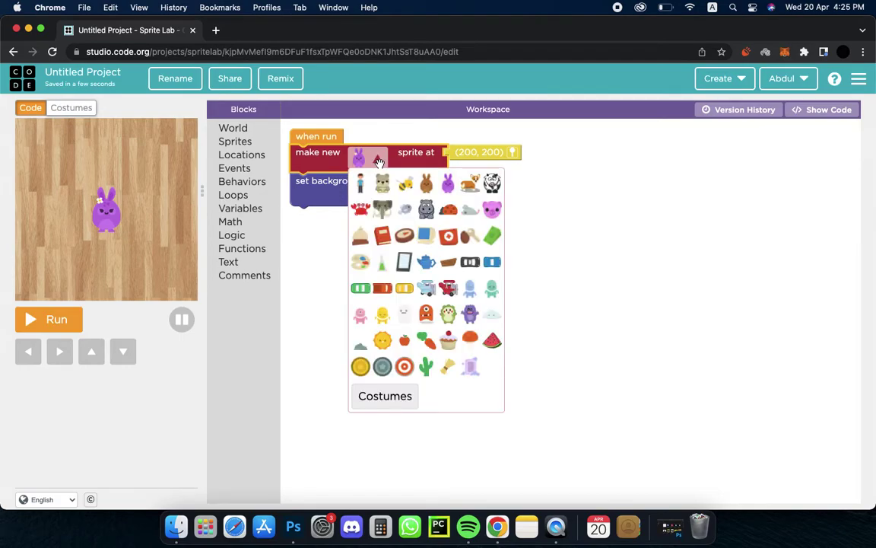
pyautogui.click(361, 184)
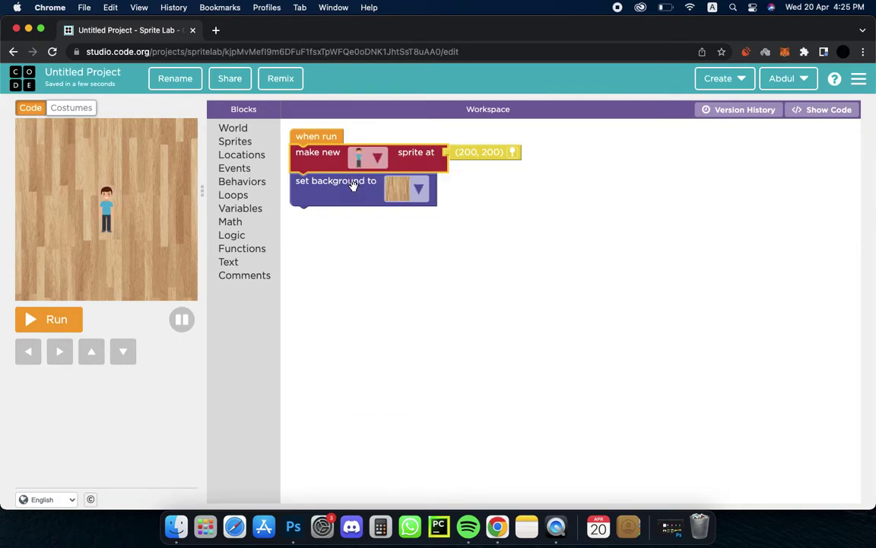
pyautogui.moveTo(352, 185); pyautogui.dragTo(456, 210)
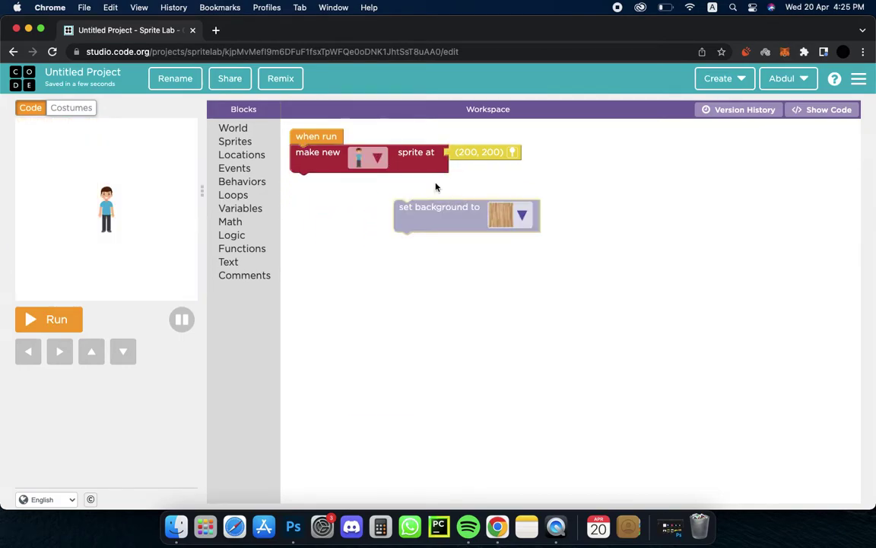
pyautogui.moveTo(298, 152); pyautogui.dragTo(349, 292)
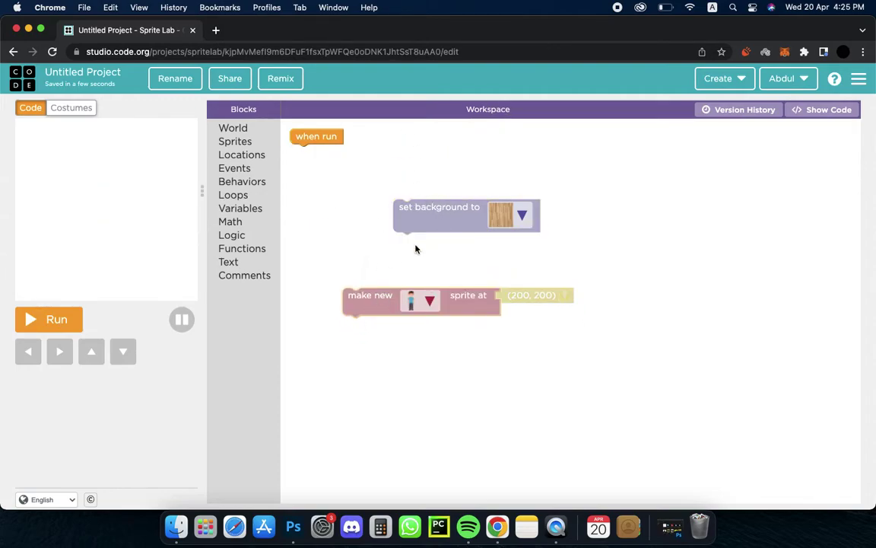
pyautogui.moveTo(397, 218); pyautogui.dragTo(294, 164)
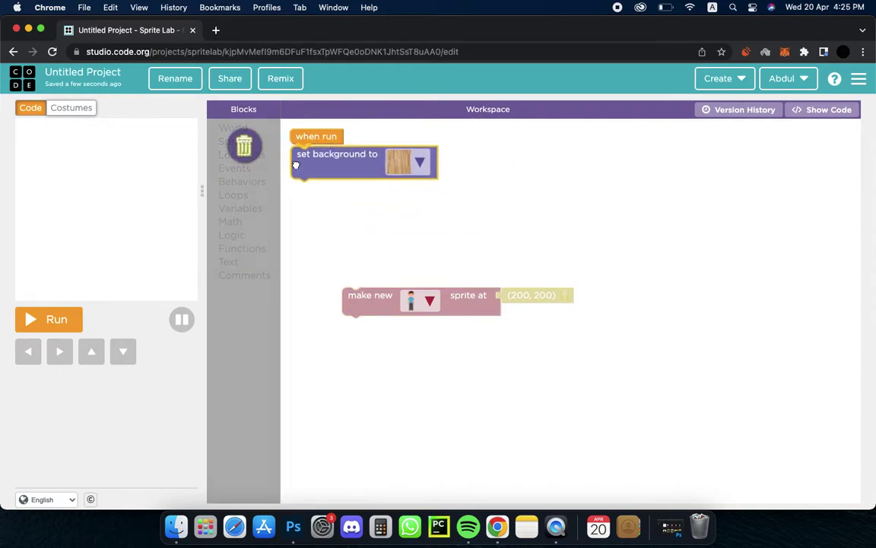
pyautogui.moveTo(370, 303); pyautogui.dragTo(319, 194)
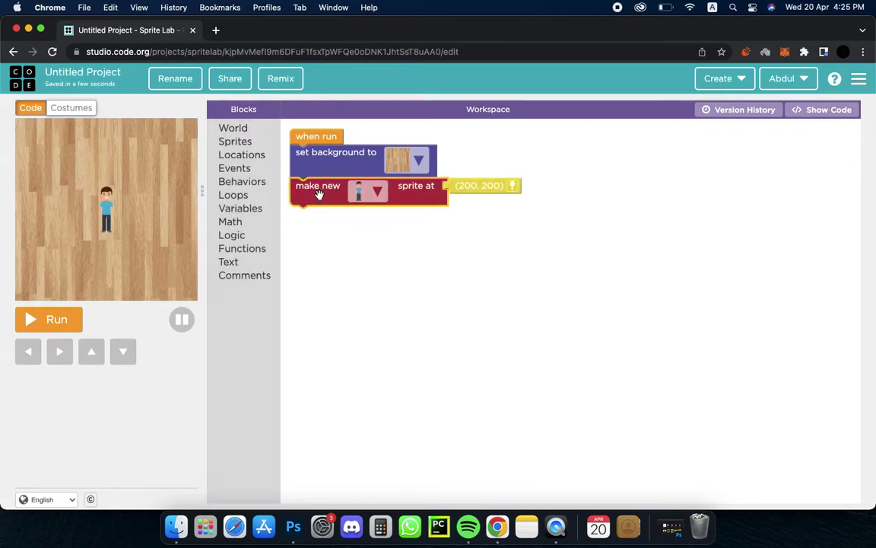
# Add two more 'make new sprite' blocks below the boy sprite
pyautogui.click(236, 142)
pyautogui.moveTo(315, 137); pyautogui.dragTo(331, 221)
pyautogui.click(267, 143)
pyautogui.moveTo(315, 137); pyautogui.dragTo(316, 258)
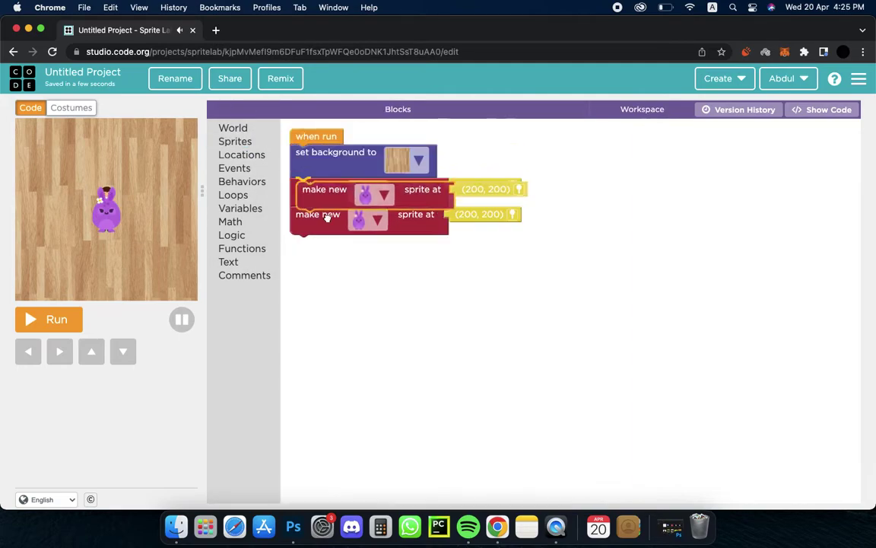
# Import the red ATV from the Vehicles library as a new costume
pyautogui.click(376, 227)
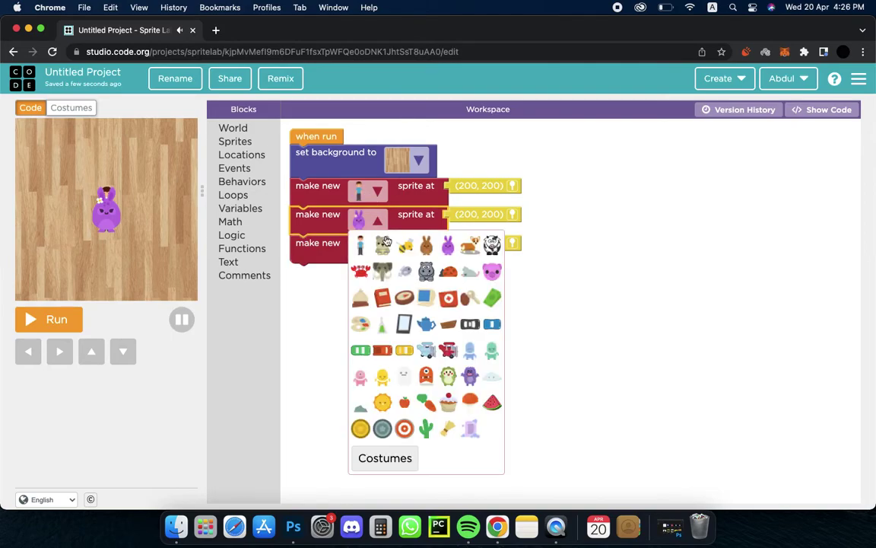
pyautogui.click(392, 467)
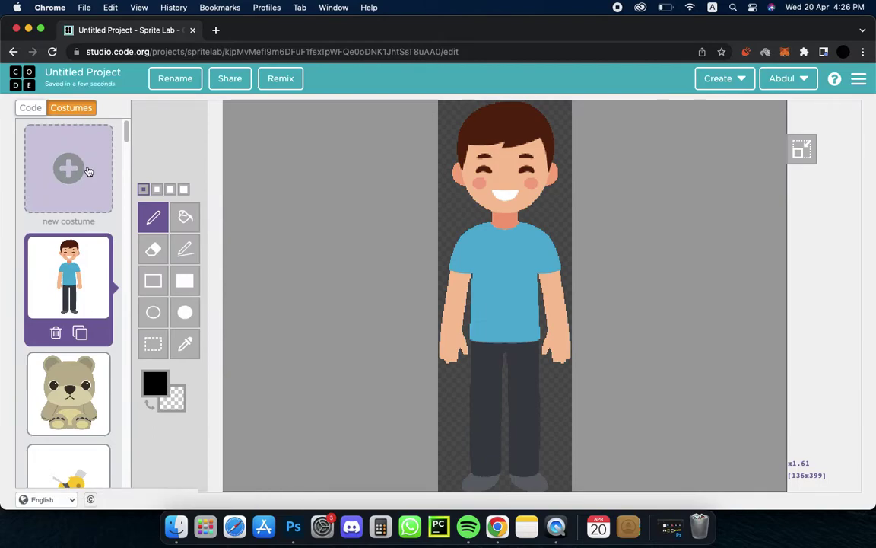
pyautogui.click(87, 171)
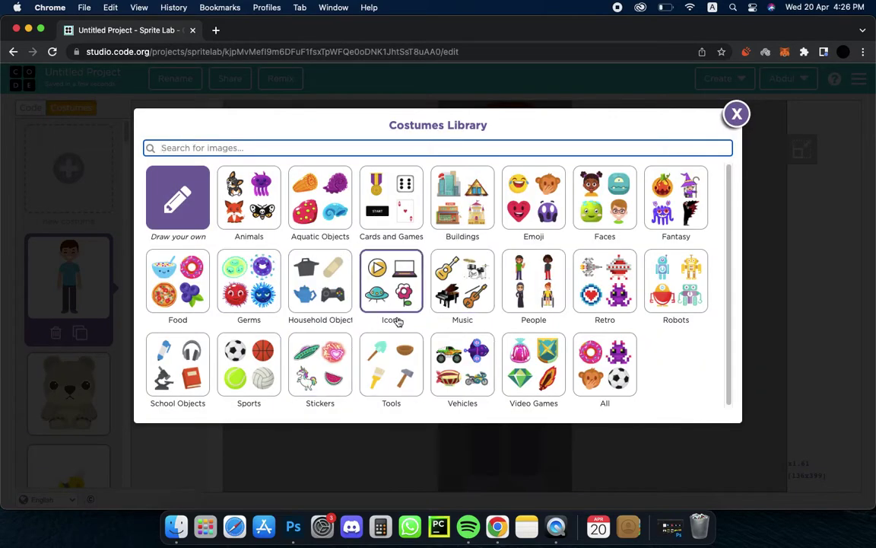
pyautogui.click(479, 369)
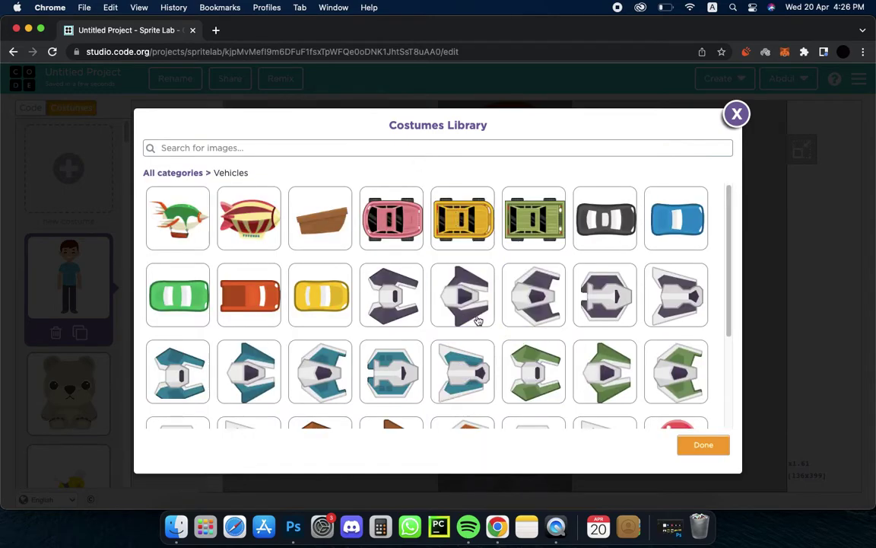
pyautogui.scroll(-8, 477, 321)
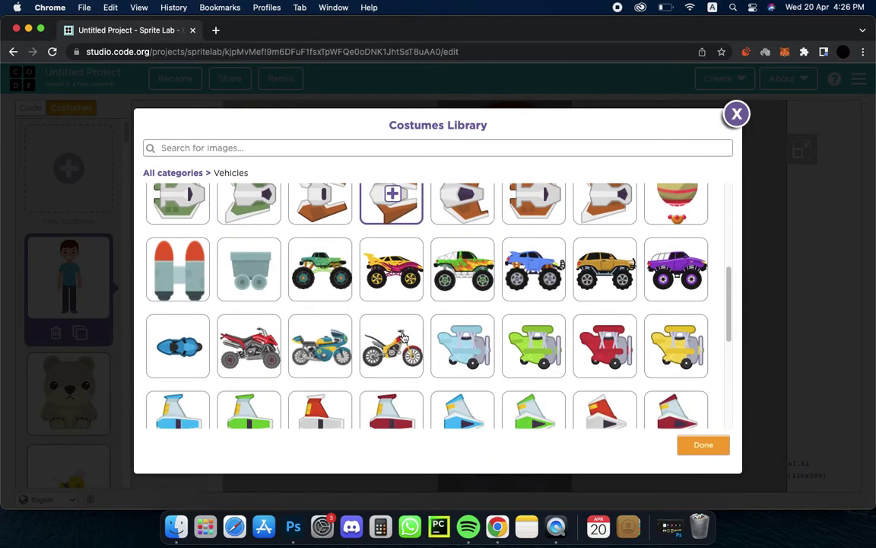
pyautogui.scroll(-4, 404, 336)
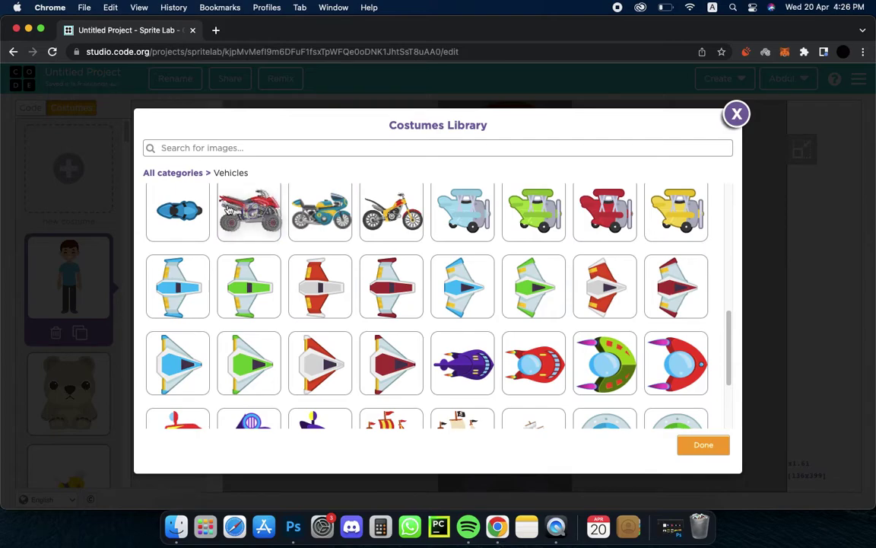
pyautogui.click(249, 212)
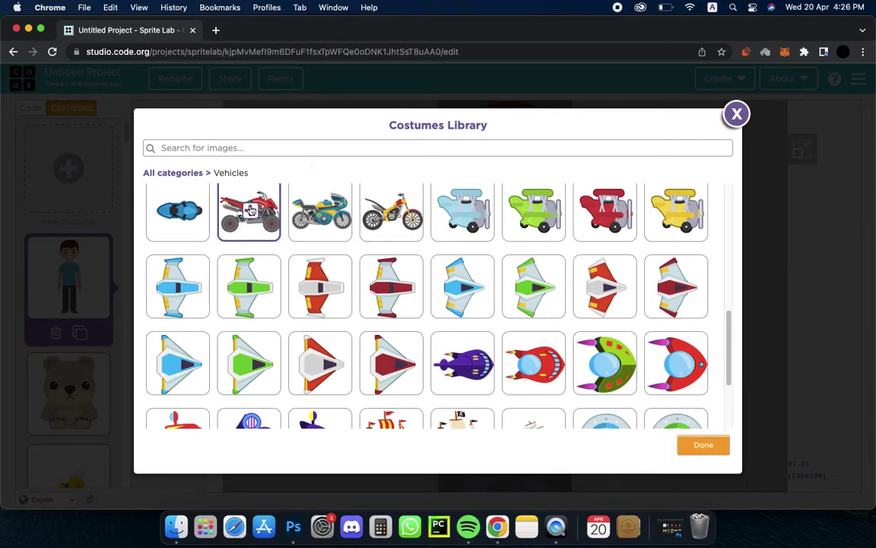
pyautogui.click(703, 445)
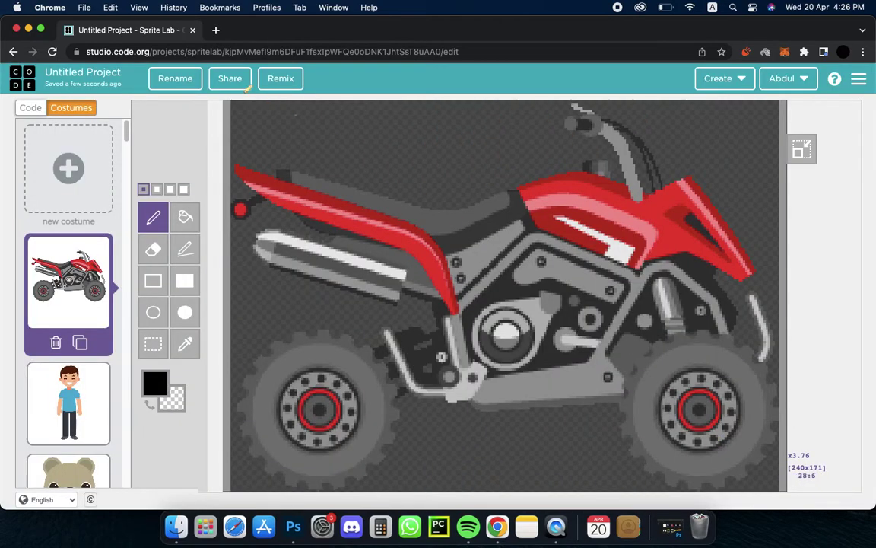
# Set the second sprite's costume to the red ATV
pyautogui.click(25, 107)
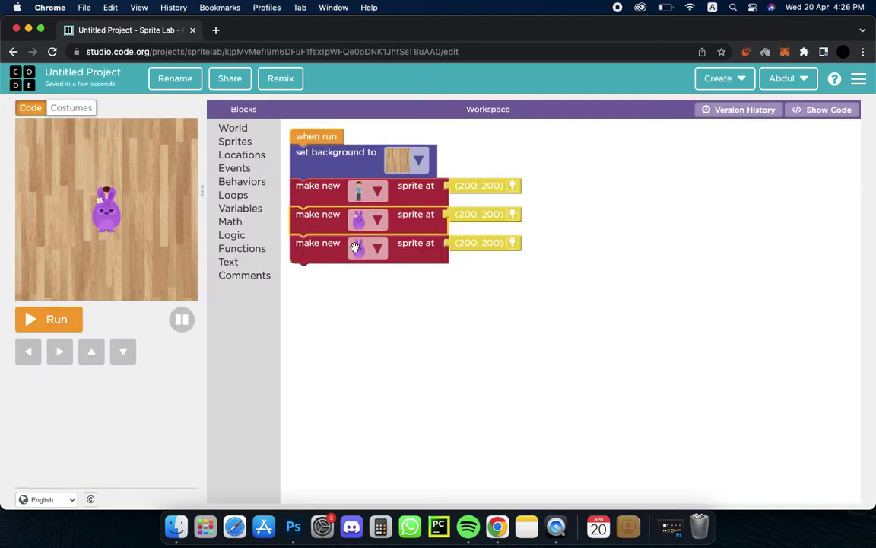
pyautogui.click(379, 220)
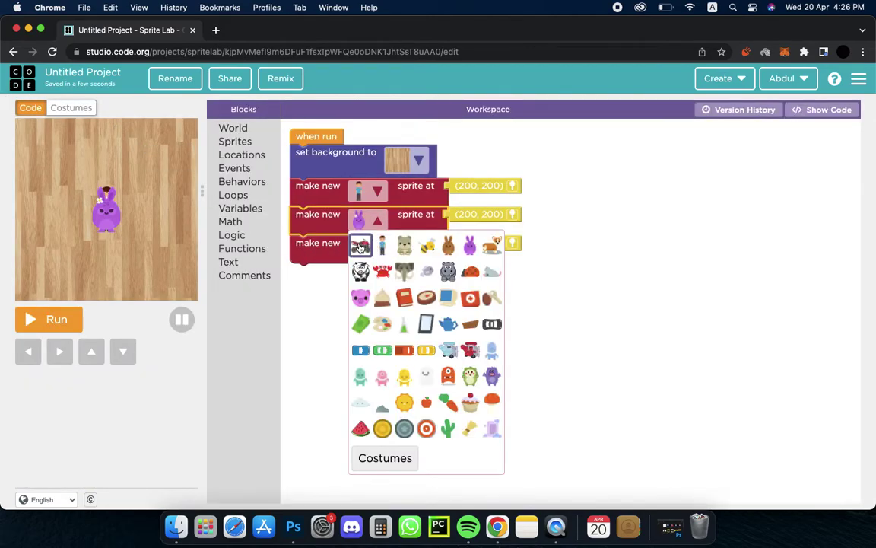
pyautogui.click(352, 245)
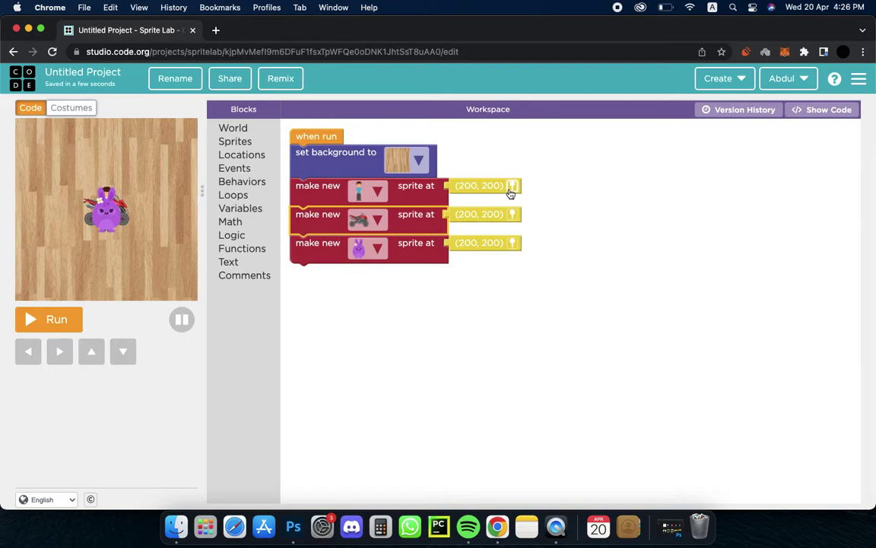
# Place the boy at (128, 199) and the ATV at (307, 120) using the location pickers
pyautogui.click(512, 188)
pyautogui.click(511, 192)
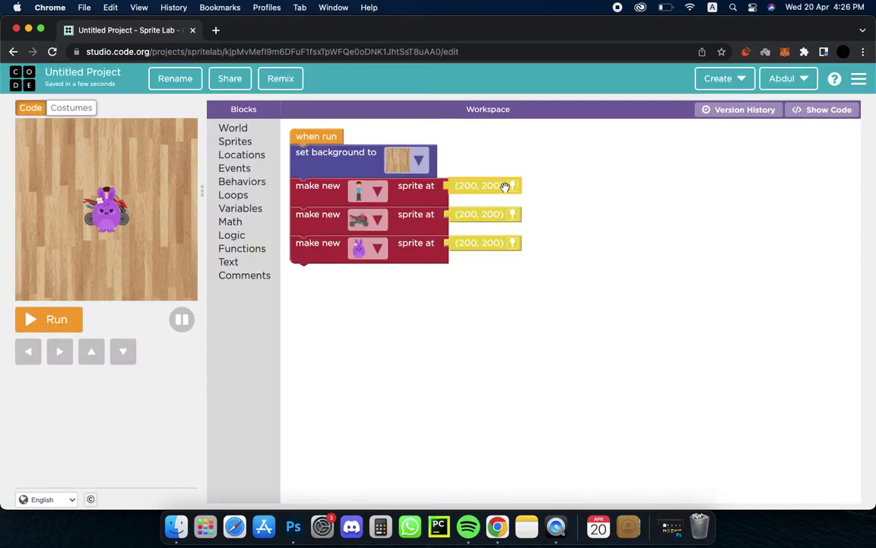
pyautogui.click(512, 186)
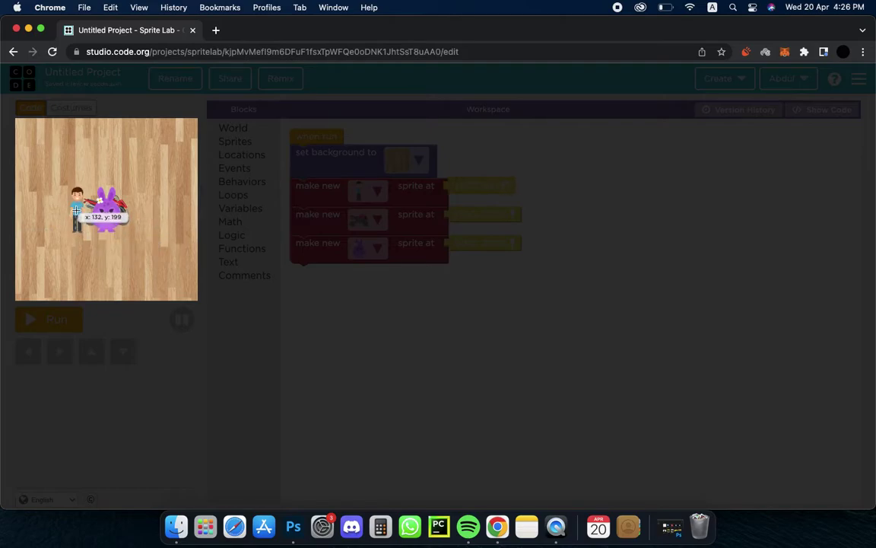
pyautogui.click(74, 210)
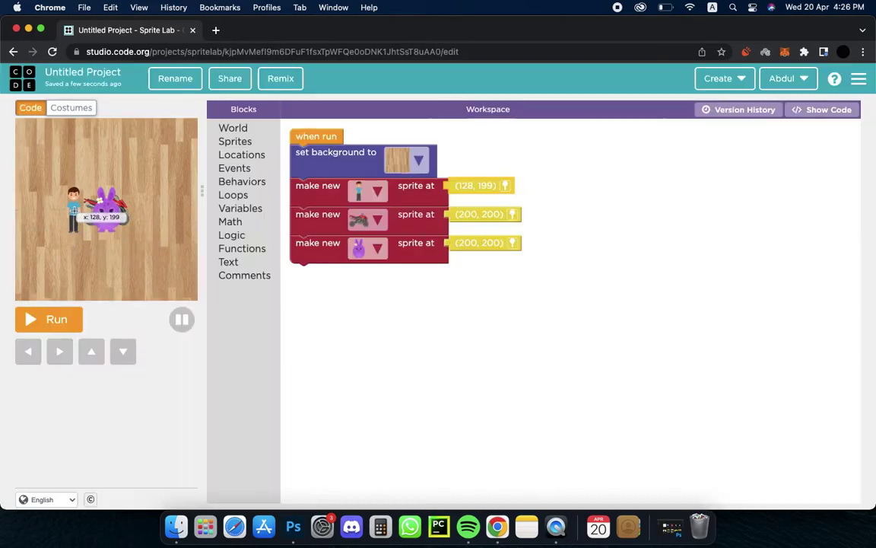
pyautogui.click(511, 215)
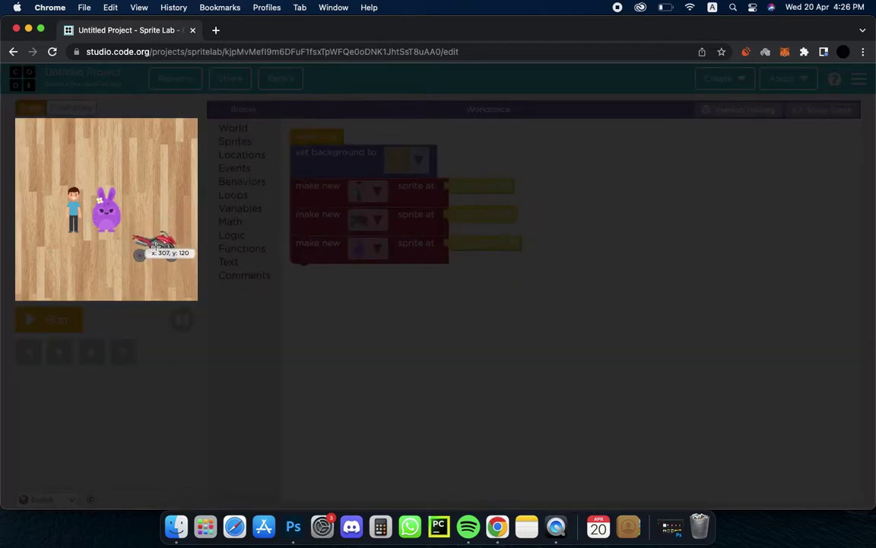
pyautogui.click(156, 246)
pyautogui.click(369, 248)
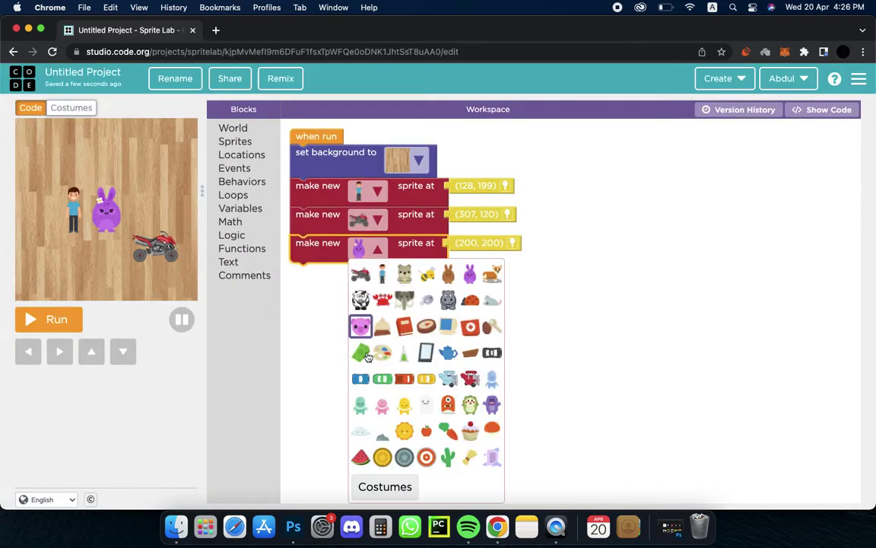
pyautogui.click(384, 487)
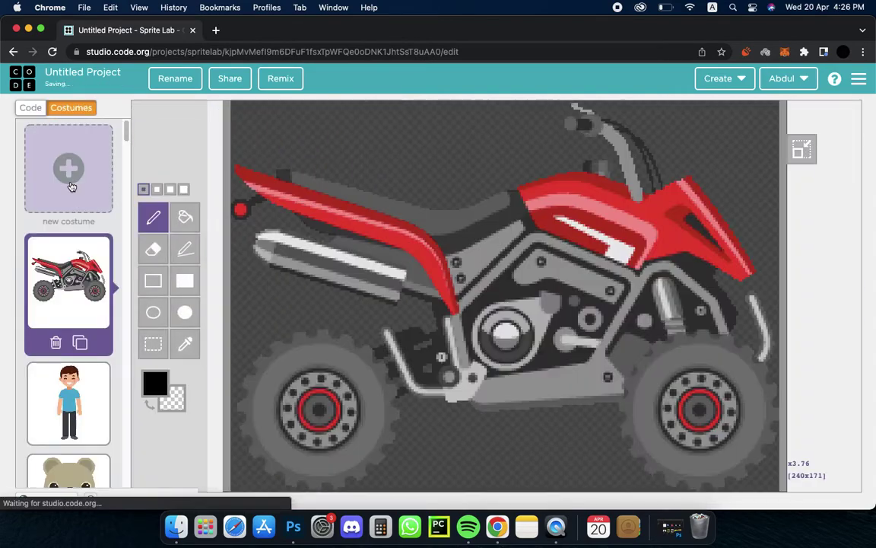
# Start a new blank costume and choose the Rectangle outline tool
pyautogui.click(67, 190)
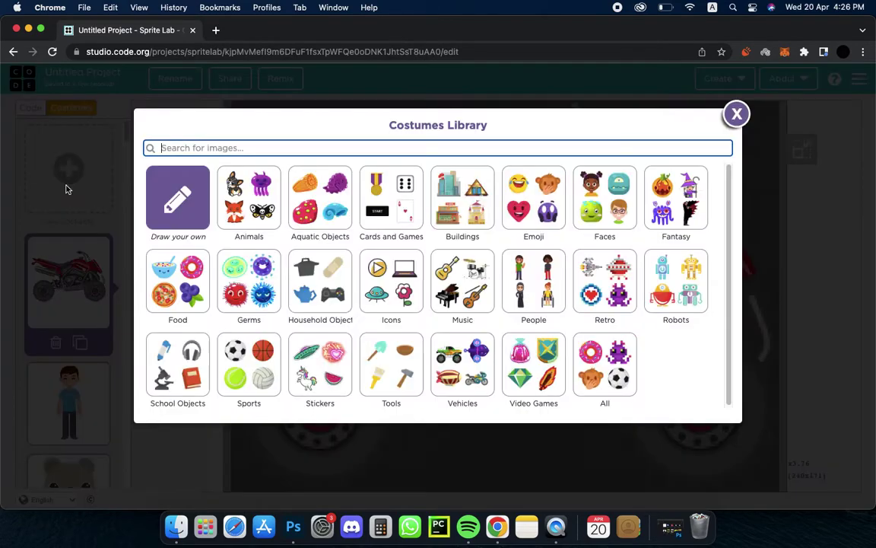
pyautogui.click(175, 212)
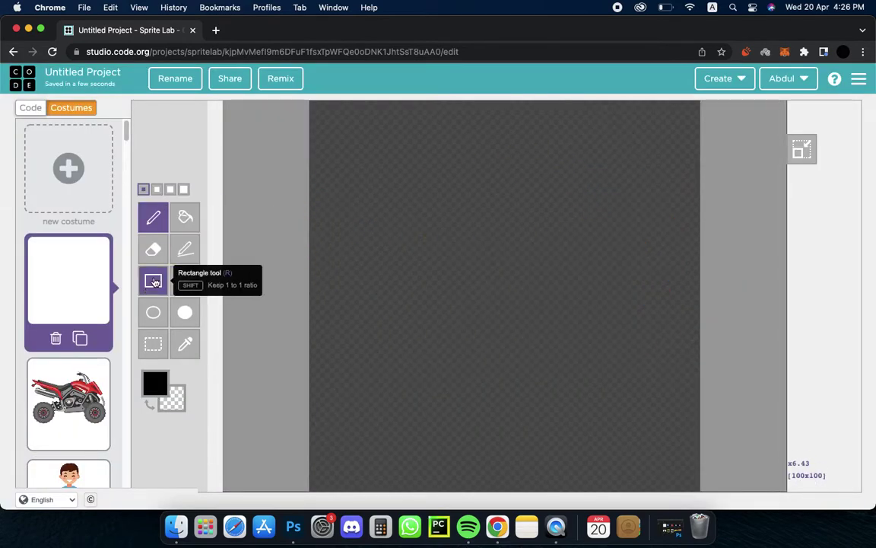
pyautogui.click(154, 281)
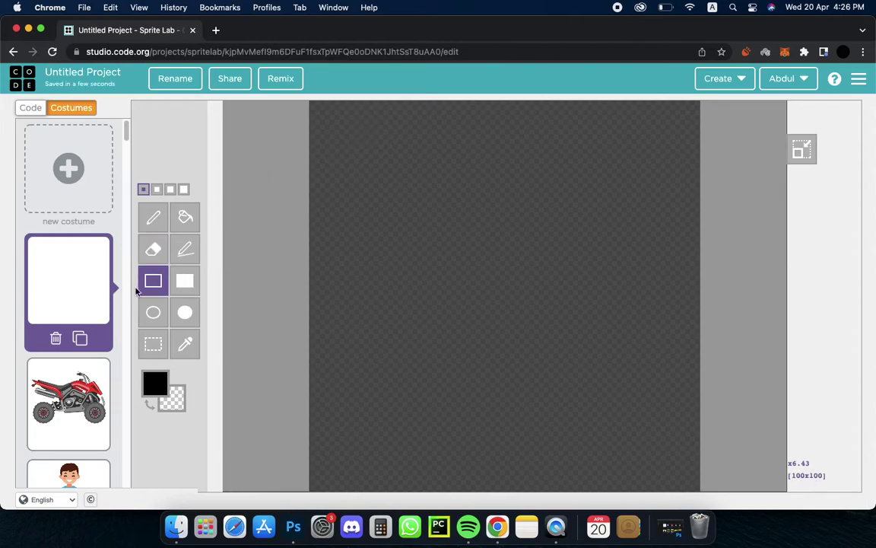
# Draw a thick black rectangular frame spanning most of the canvas, undoing failed attempts
pyautogui.moveTo(332, 126); pyautogui.dragTo(669, 399)
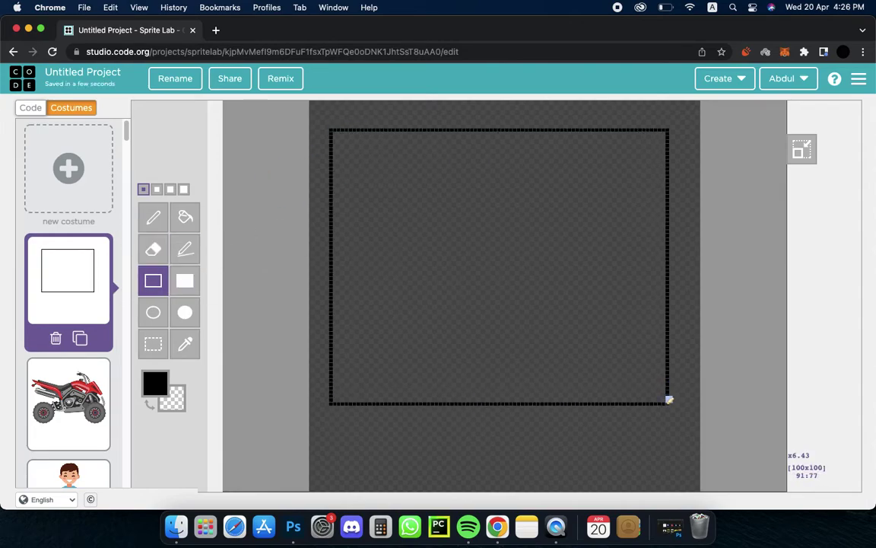
pyautogui.hotkey('ctrl', 'z')
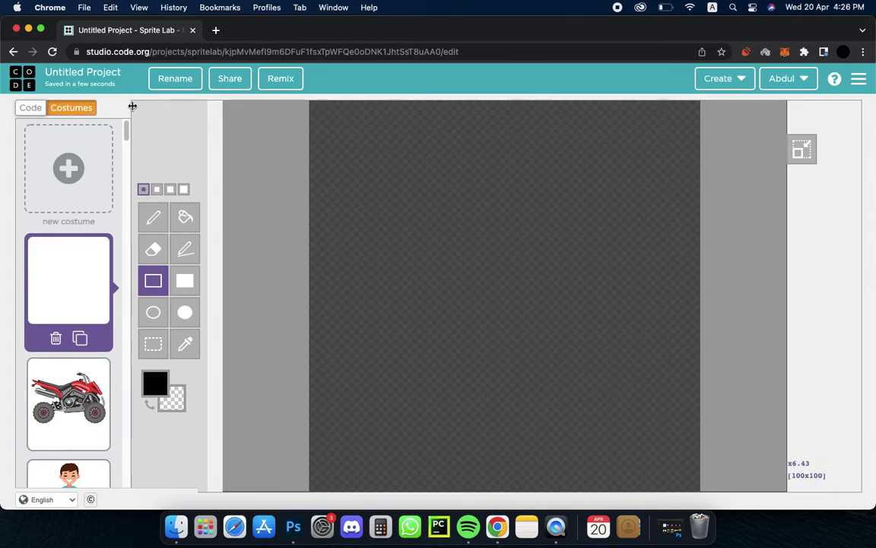
pyautogui.click(158, 190)
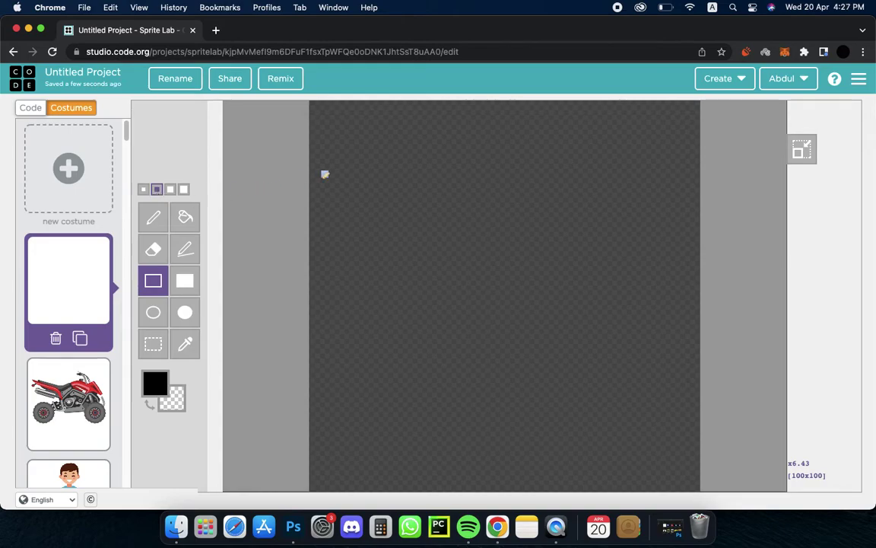
pyautogui.moveTo(350, 151); pyautogui.dragTo(359, 396)
pyautogui.moveTo(656, 377)
pyautogui.mouseDown()
pyautogui.moveTo(652, 394)
pyautogui.moveTo(673, 393)
pyautogui.mouseUp()
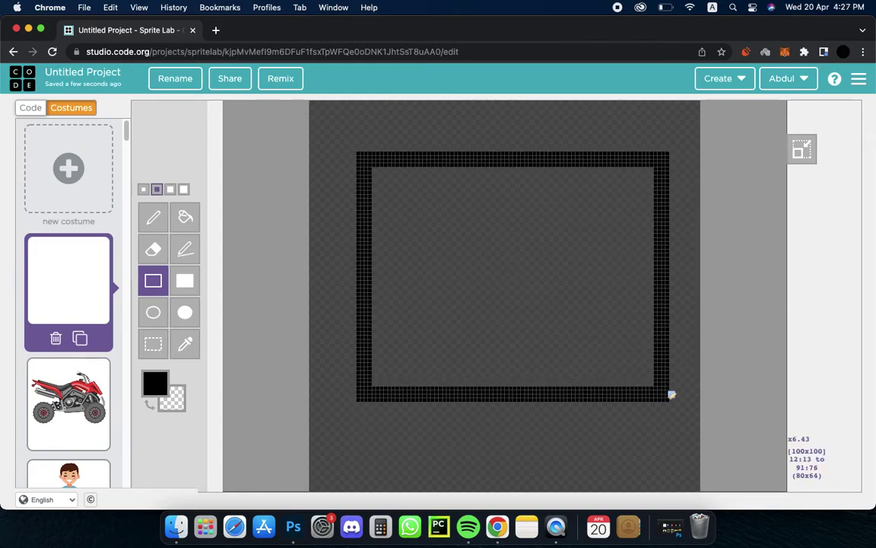
pyautogui.hotkey('ctrl', 'z')
pyautogui.moveTo(333, 116)
pyautogui.mouseDown()
pyautogui.moveTo(695, 418)
pyautogui.moveTo(692, 396)
pyautogui.mouseUp()
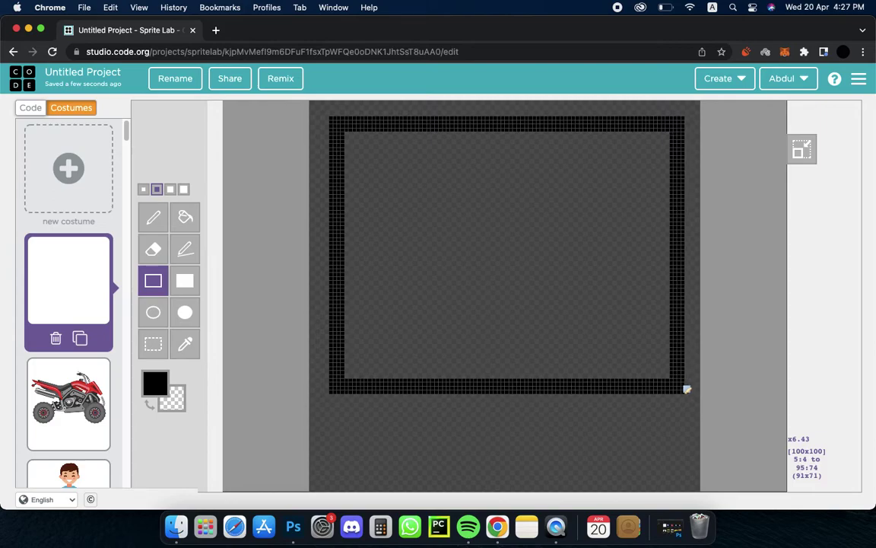
pyautogui.moveTo(692, 396); pyautogui.dragTo(685, 392)
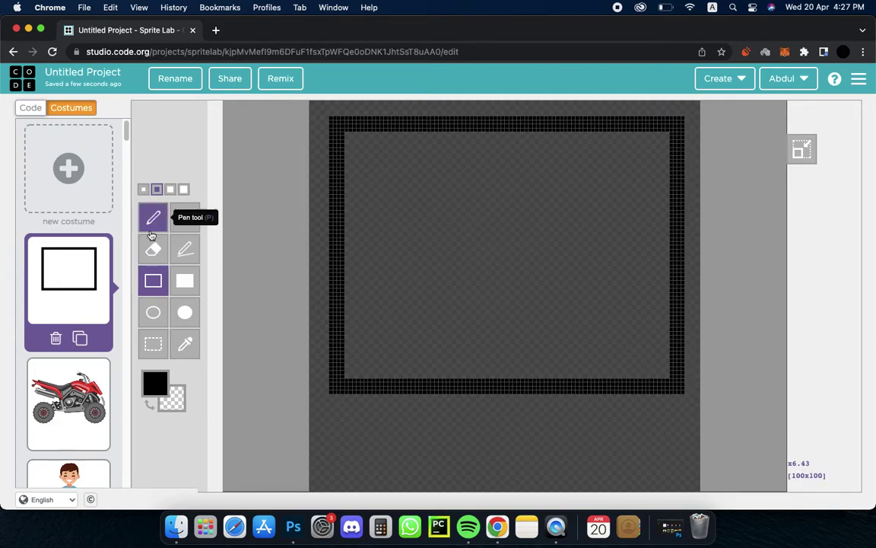
pyautogui.click(151, 222)
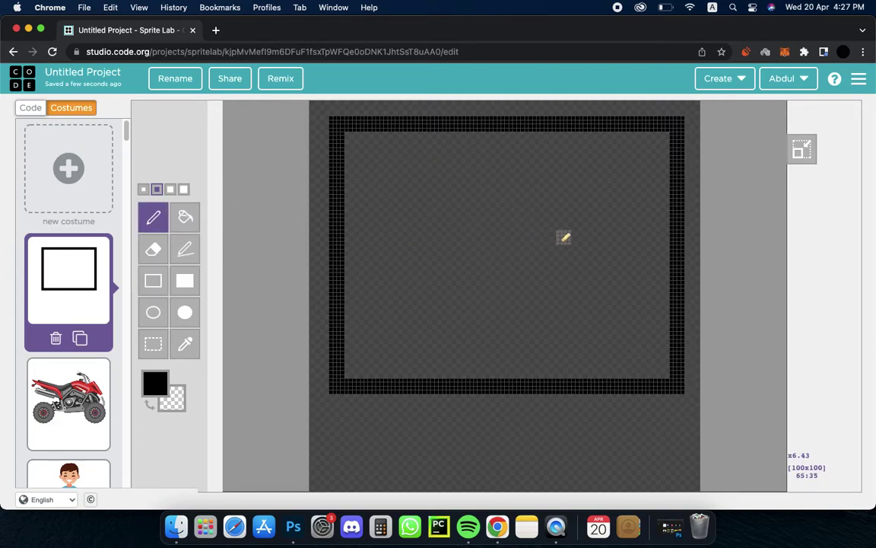
# Sketch an animal head outline with an eye inside the frame using the pen
pyautogui.click(531, 235)
pyautogui.moveTo(487, 136); pyautogui.dragTo(360, 384)
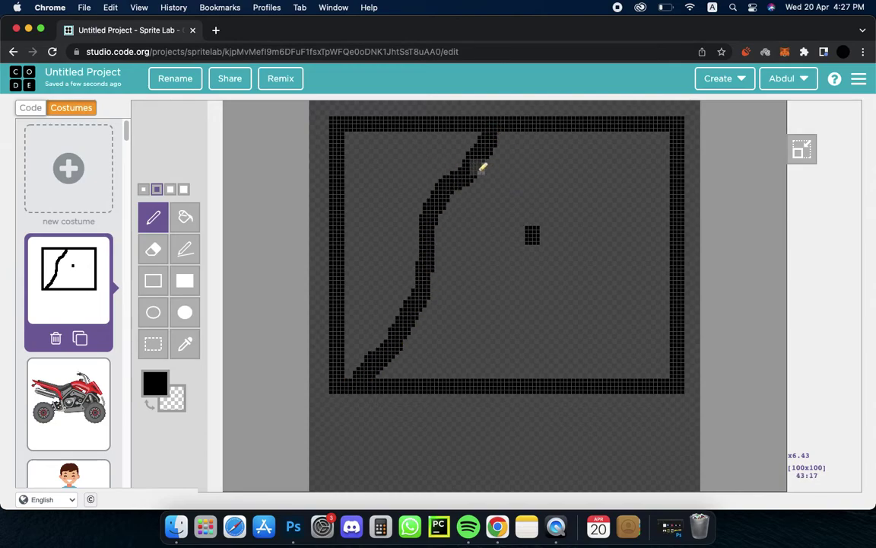
pyautogui.moveTo(483, 159)
pyautogui.mouseDown()
pyautogui.moveTo(520, 165)
pyautogui.moveTo(663, 277)
pyautogui.moveTo(644, 271)
pyautogui.moveTo(524, 378)
pyautogui.mouseUp()
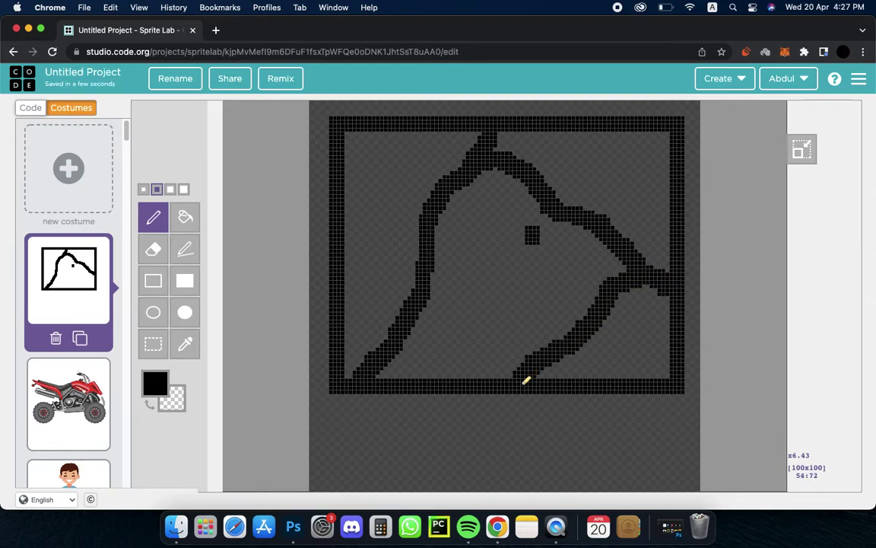
pyautogui.moveTo(580, 135); pyautogui.dragTo(616, 210)
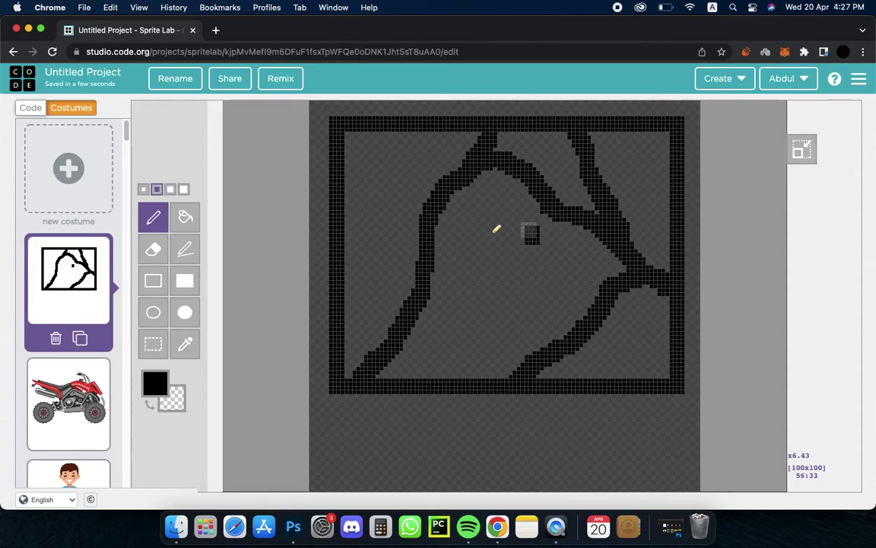
# Draw a thin red (#ff0000) filled rectangle strip, size 1, beneath the frame
pyautogui.click(181, 283)
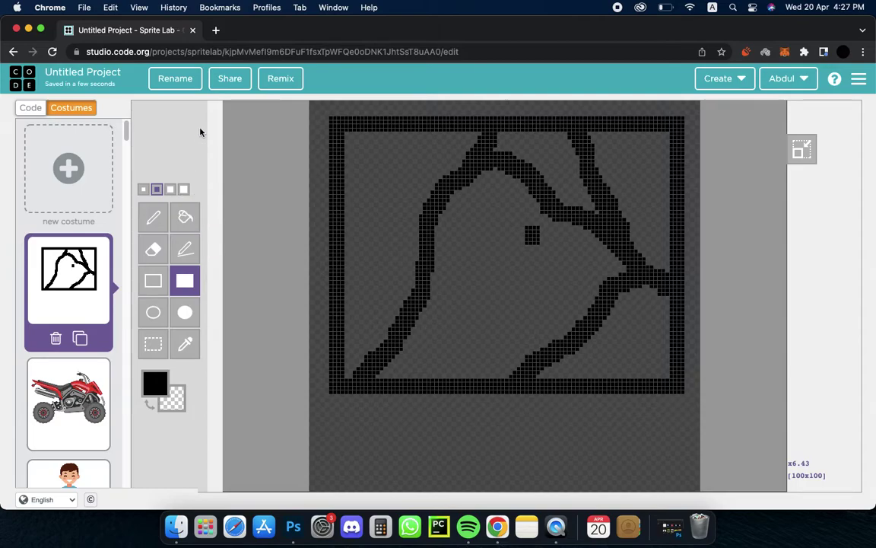
pyautogui.click(143, 190)
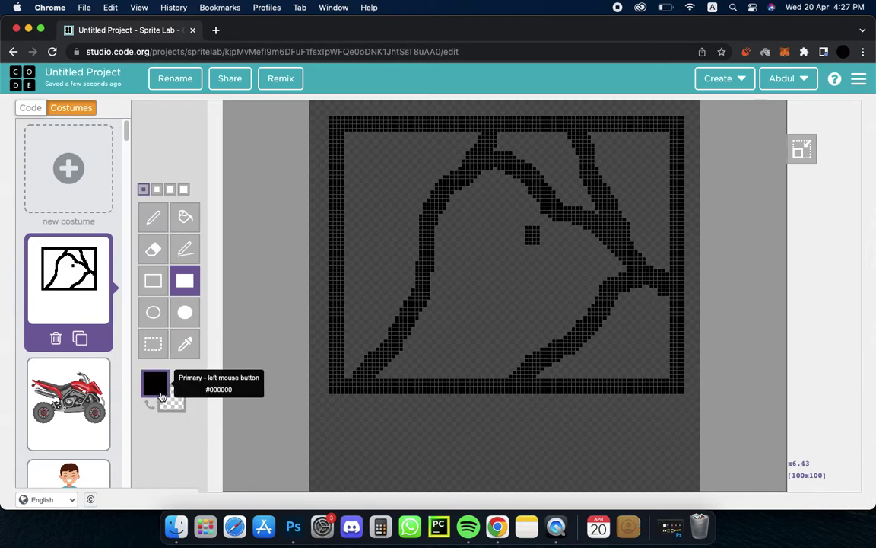
pyautogui.click(159, 392)
pyautogui.moveTo(211, 297); pyautogui.dragTo(281, 217)
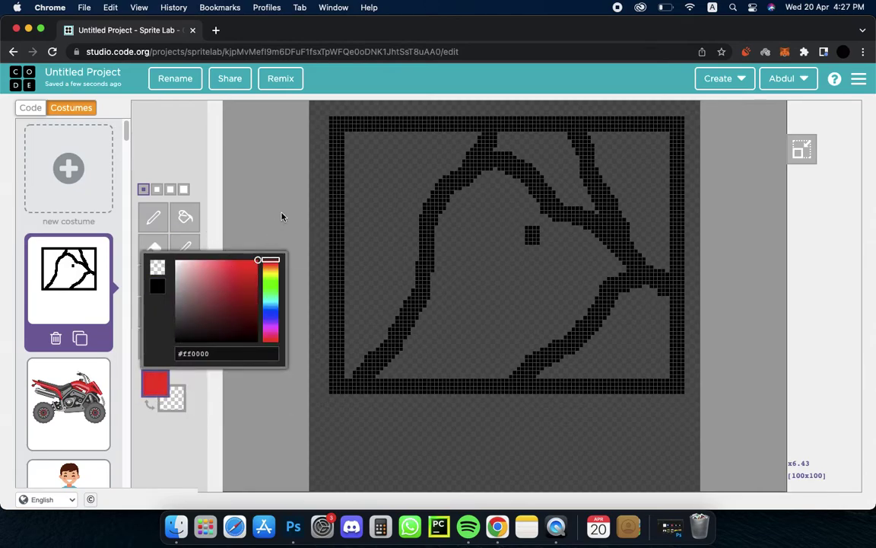
pyautogui.click(335, 409)
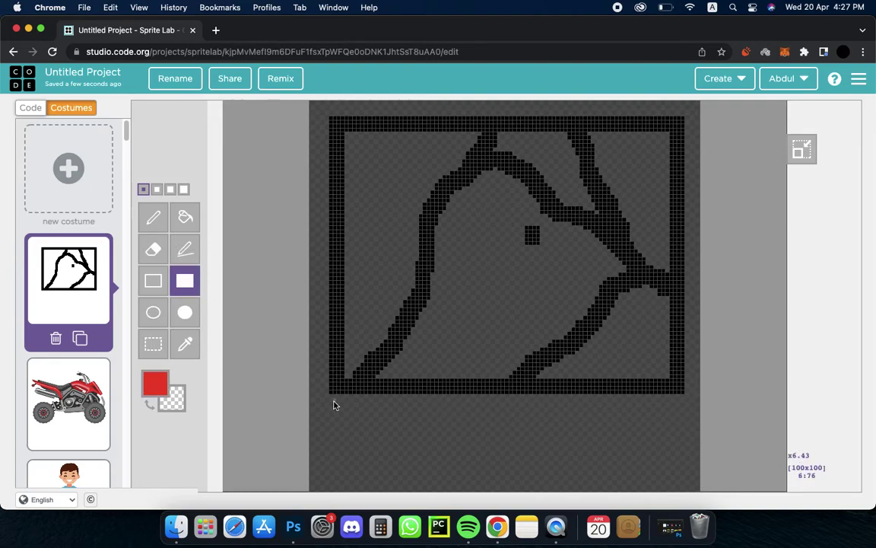
pyautogui.moveTo(333, 403)
pyautogui.mouseDown()
pyautogui.moveTo(332, 411)
pyautogui.moveTo(681, 411)
pyautogui.mouseUp()
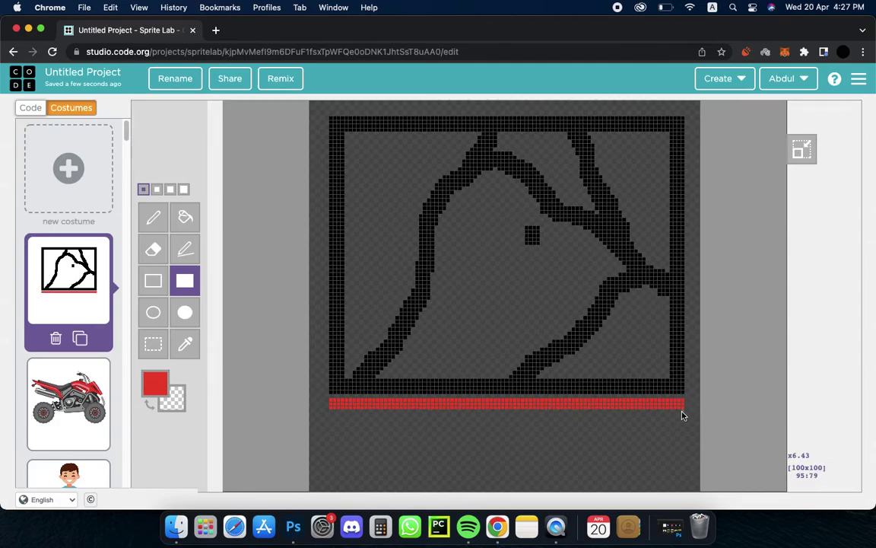
# Give the third sprite the framed-picture costume at (51, 40) and run the program
pyautogui.click(36, 109)
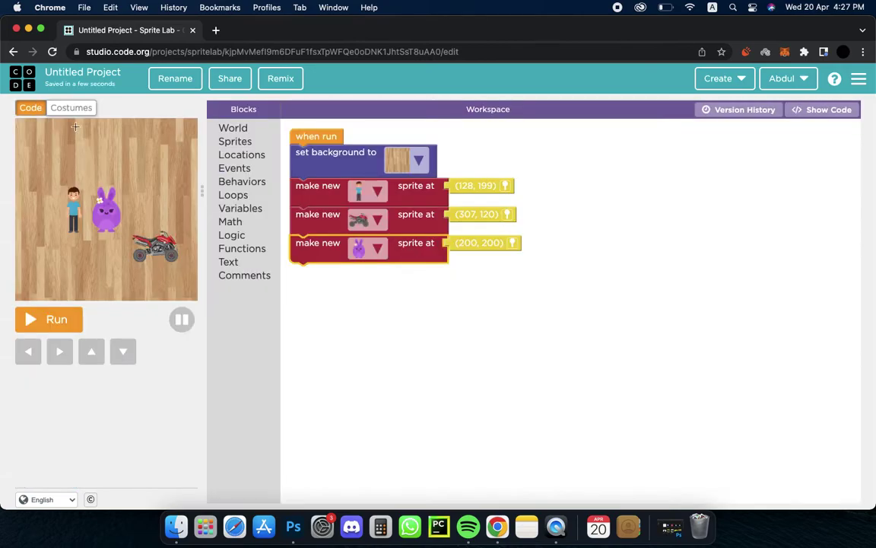
pyautogui.click(375, 250)
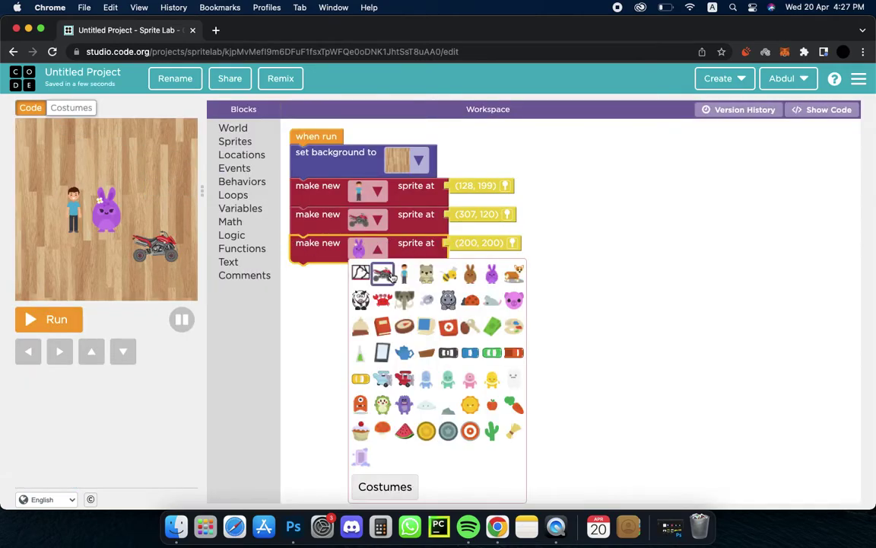
pyautogui.click(360, 275)
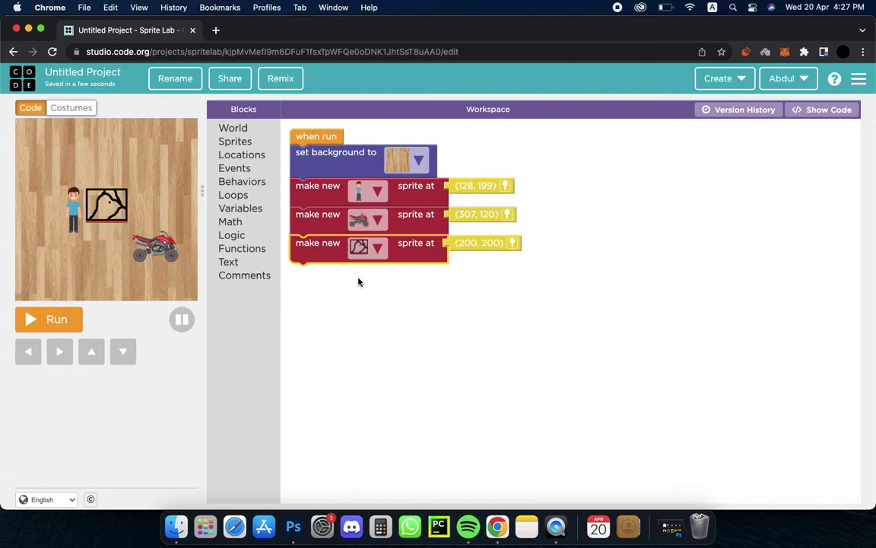
pyautogui.click(513, 244)
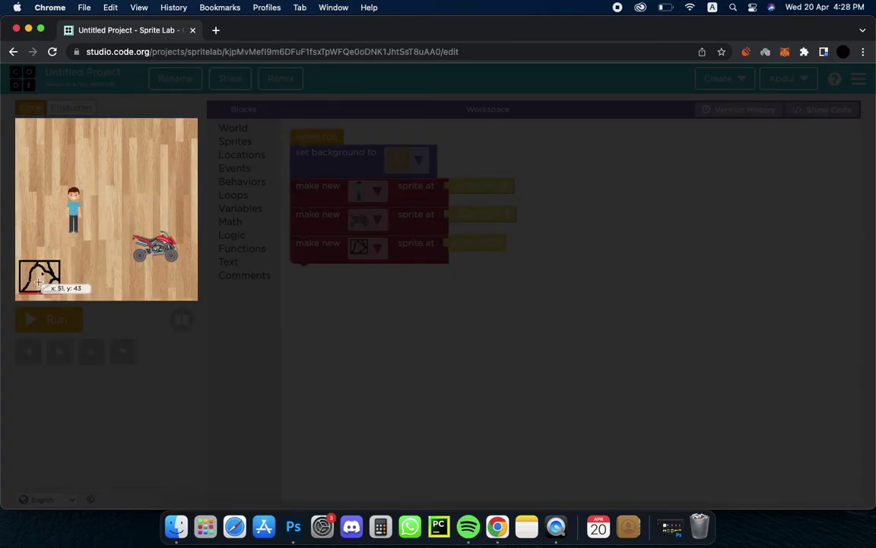
pyautogui.click(38, 283)
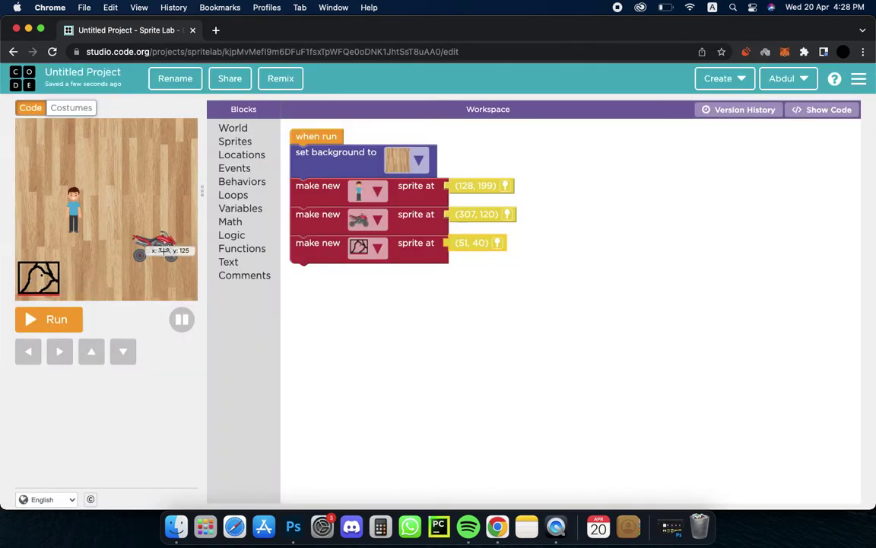
pyautogui.click(48, 319)
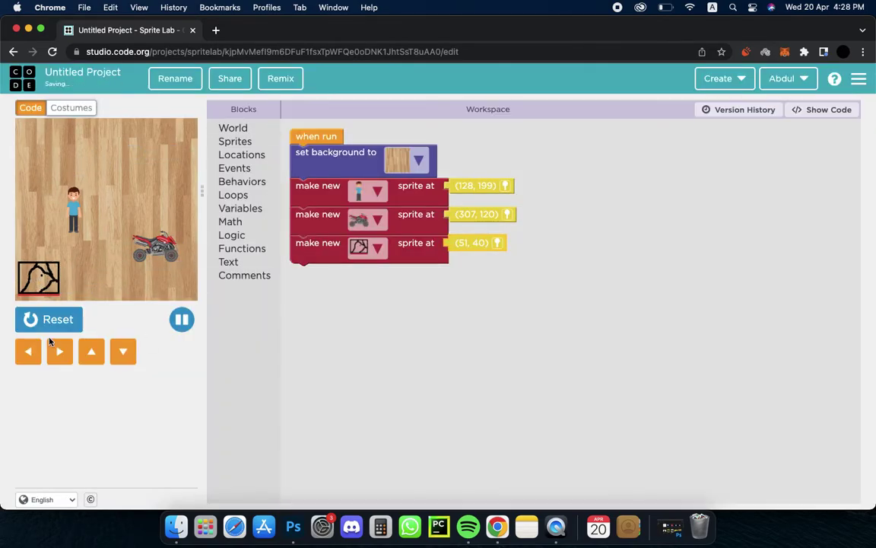
# Stop, rerun and reset the scene, then bring up the Events blocks
pyautogui.click(63, 325)
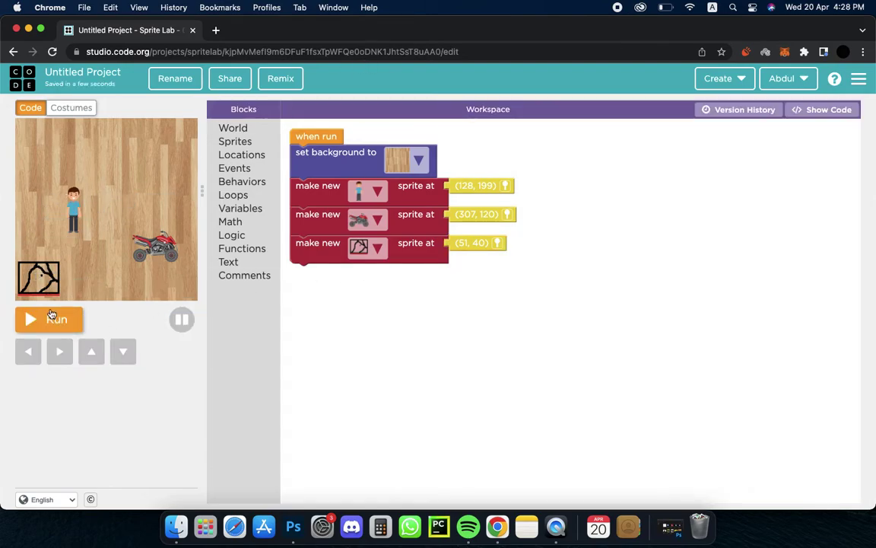
pyautogui.click(54, 322)
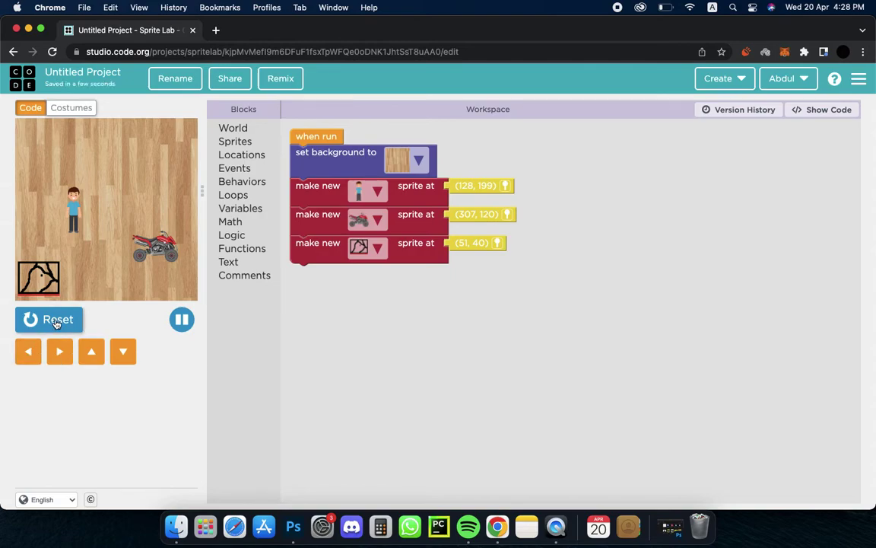
pyautogui.click(55, 323)
pyautogui.click(244, 175)
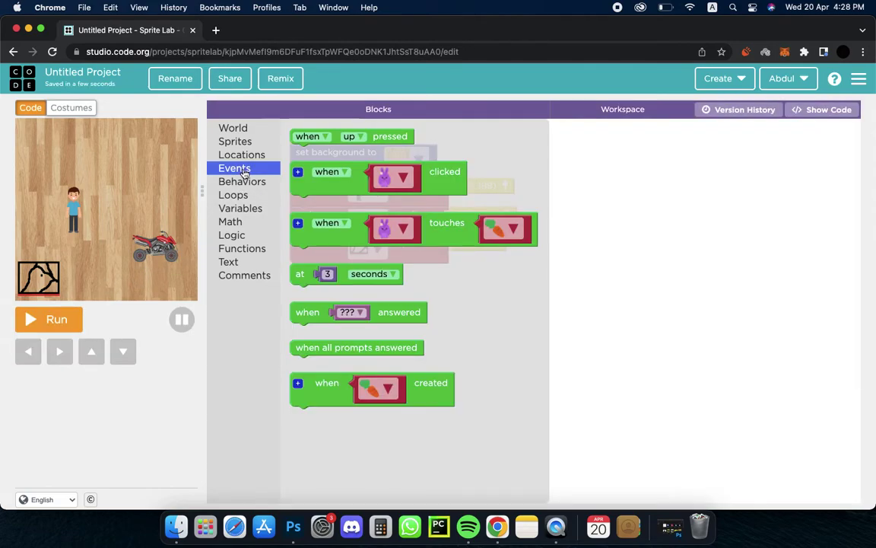
# Add a 'when up pressed' event with a move block sending the boy North
pyautogui.click(420, 197)
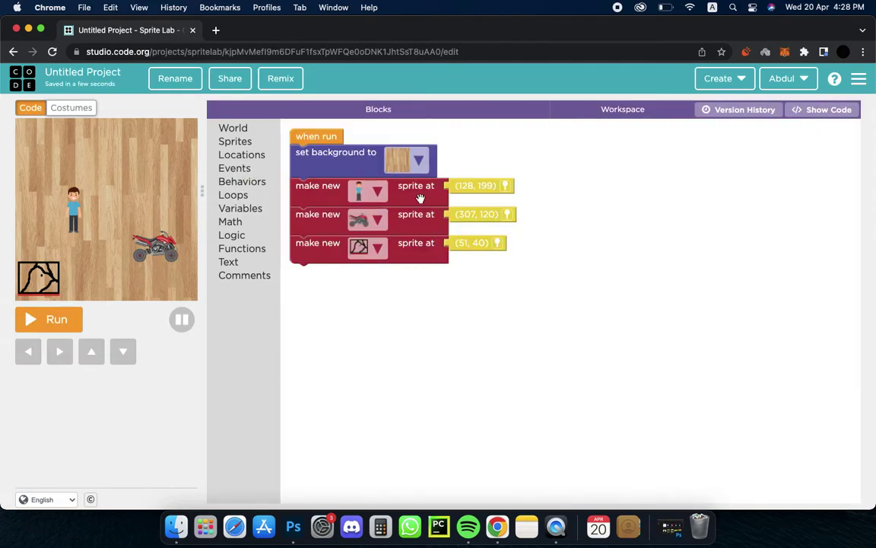
pyautogui.click(244, 171)
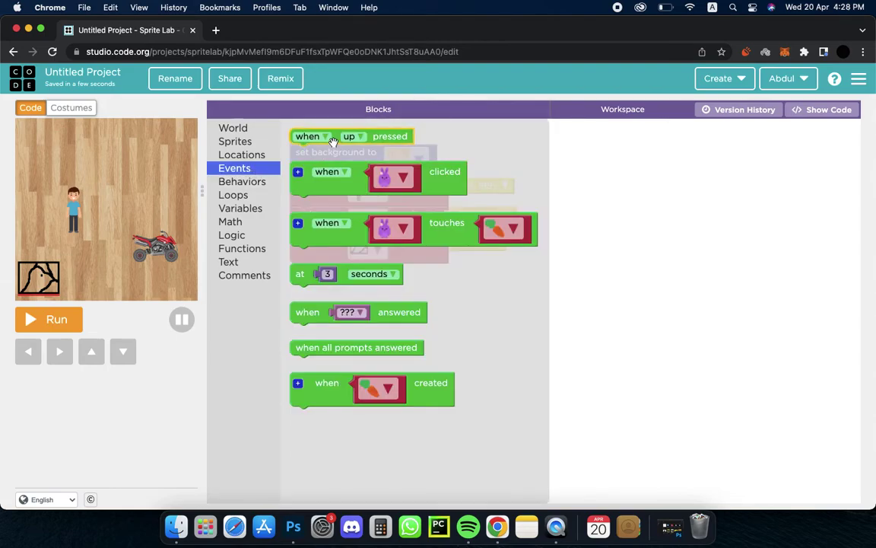
pyautogui.moveTo(330, 139); pyautogui.dragTo(639, 170)
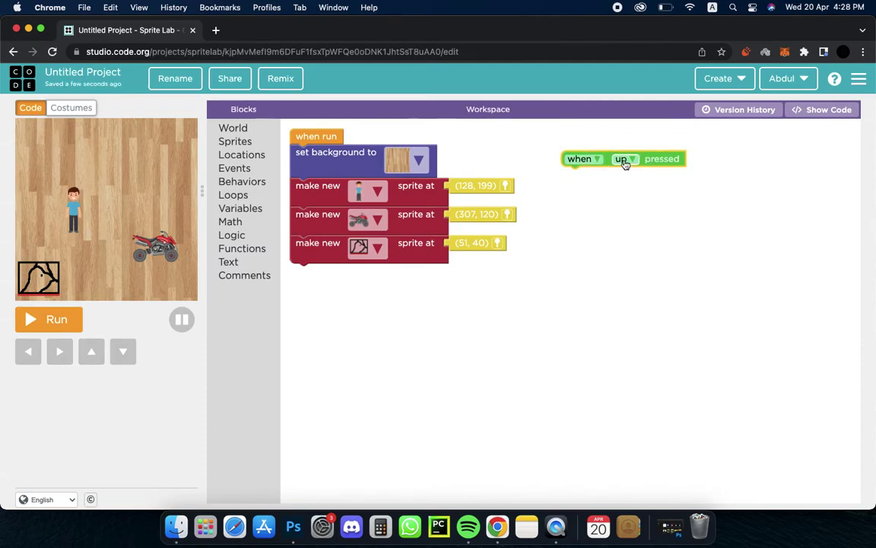
pyautogui.click(236, 141)
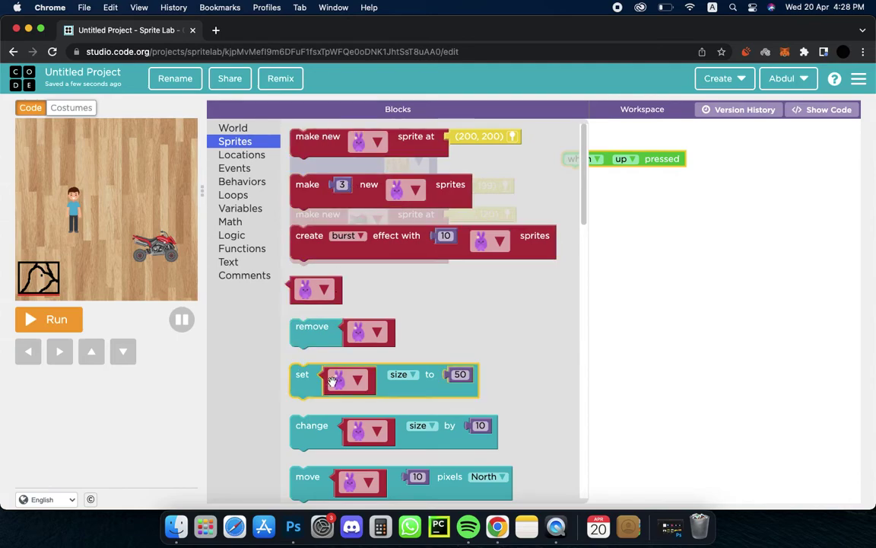
pyautogui.moveTo(296, 477)
pyautogui.mouseDown()
pyautogui.moveTo(579, 186)
pyautogui.moveTo(588, 198)
pyautogui.mouseUp()
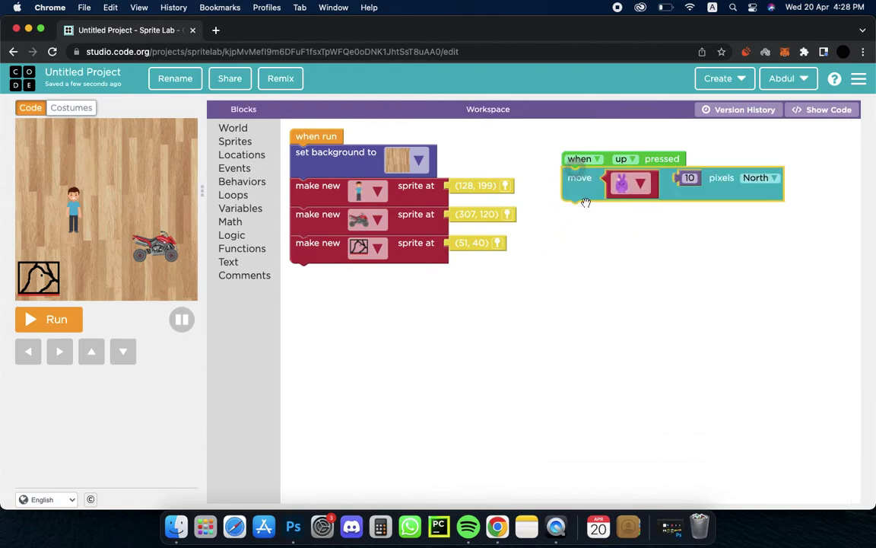
pyautogui.click(643, 190)
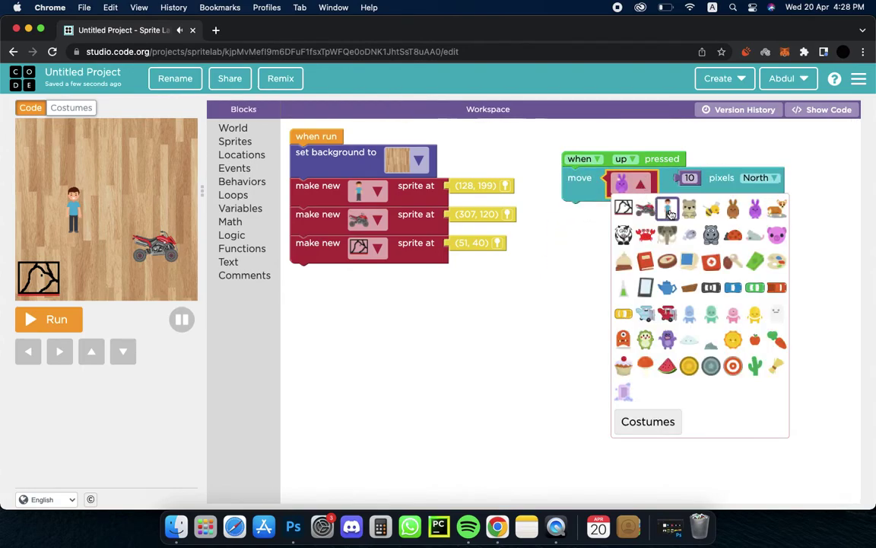
pyautogui.click(626, 205)
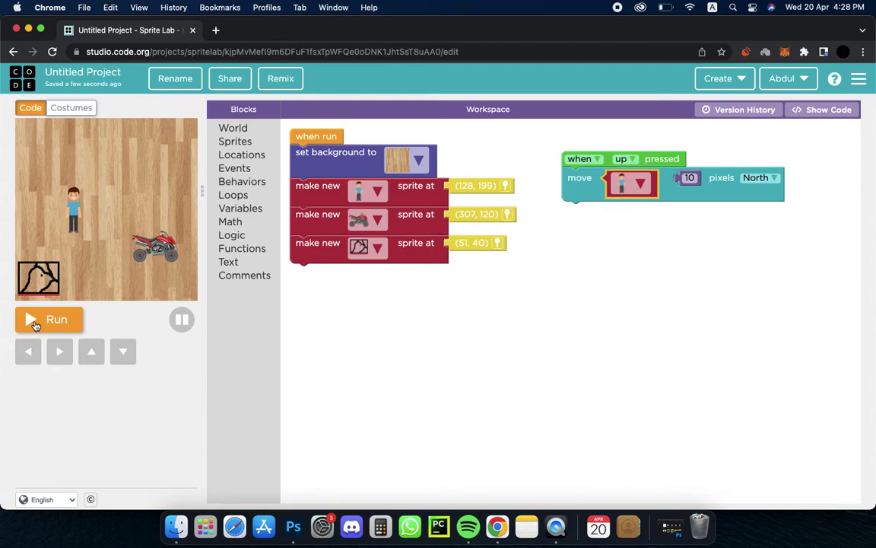
# Run the game, move the boy up twice with the up arrow, then stop it
pyautogui.click(49, 320)
pyautogui.click(96, 351)
pyautogui.click(94, 351)
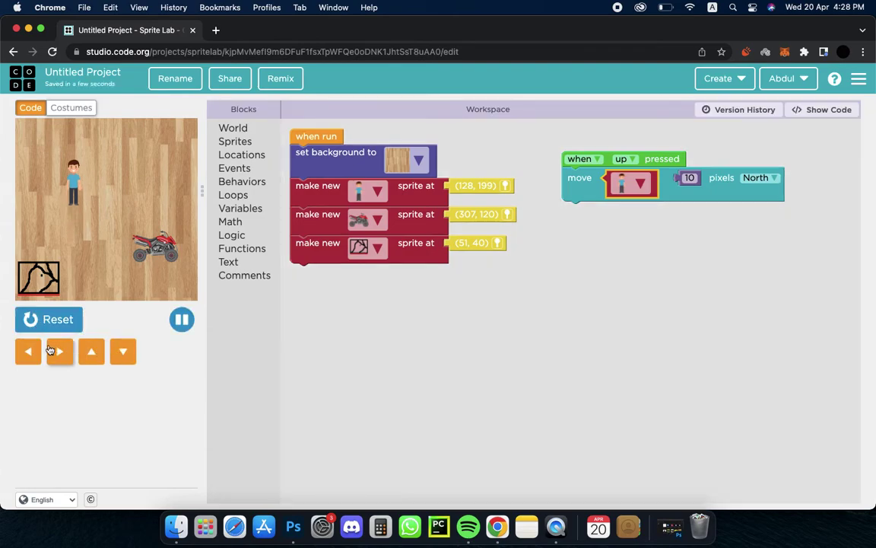
pyautogui.click(34, 317)
pyautogui.click(35, 318)
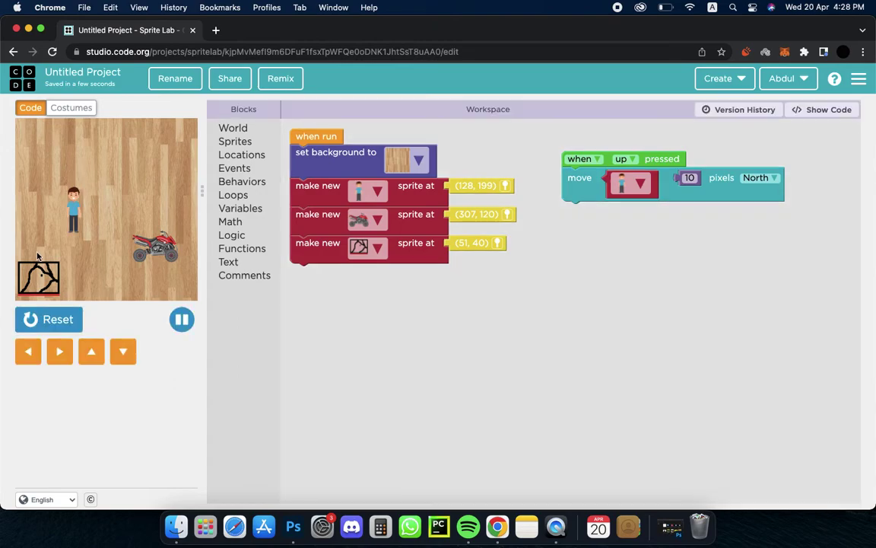
pyautogui.click(43, 319)
pyautogui.click(232, 168)
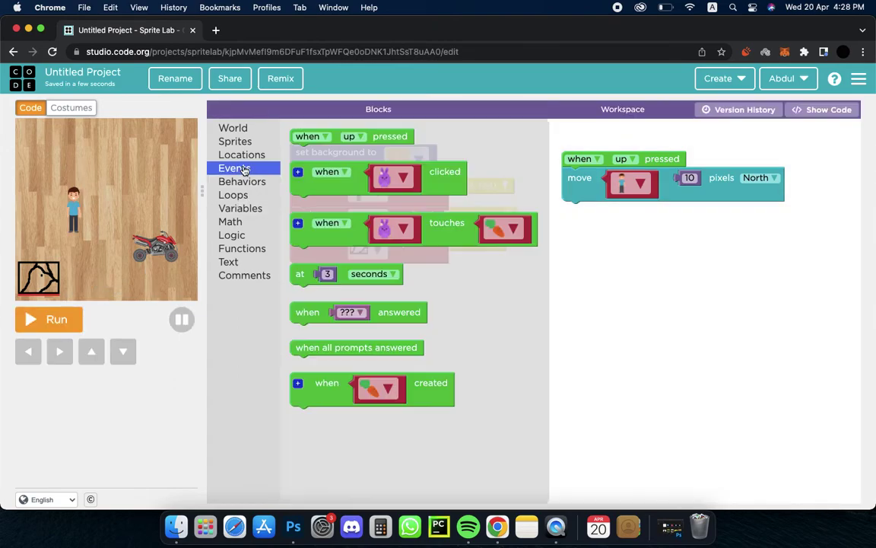
# Add a 'when down pressed' event moving the boy 10 pixels South, plus another key event
pyautogui.moveTo(304, 140); pyautogui.dragTo(594, 247)
pyautogui.click(637, 240)
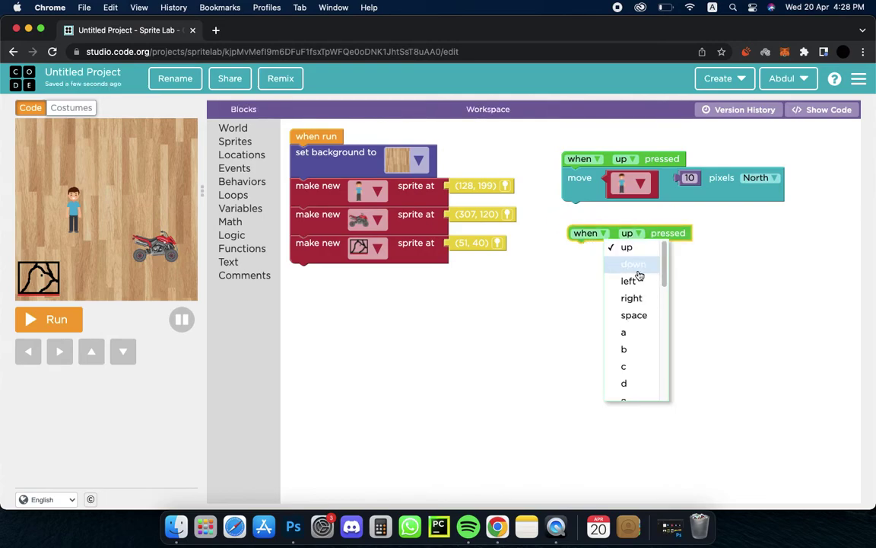
pyautogui.click(638, 264)
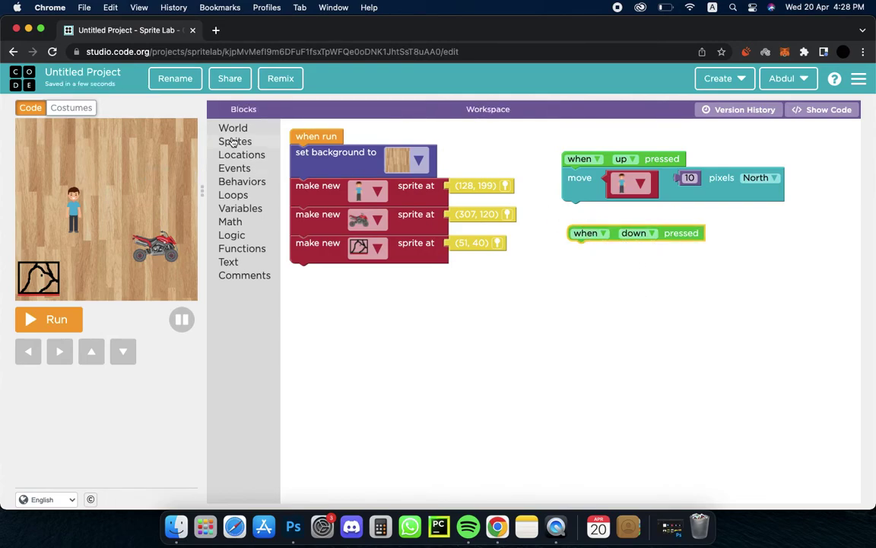
pyautogui.click(235, 141)
pyautogui.moveTo(311, 486); pyautogui.dragTo(580, 284)
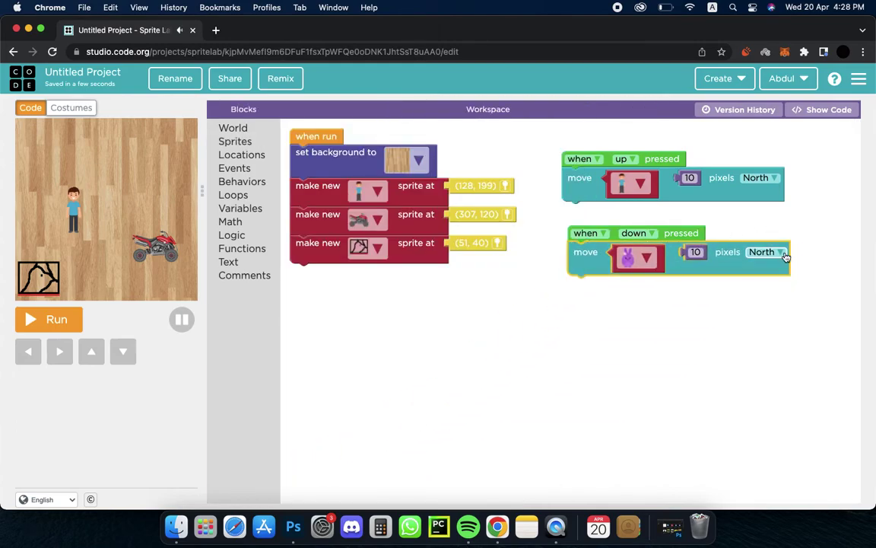
pyautogui.click(783, 253)
pyautogui.click(774, 299)
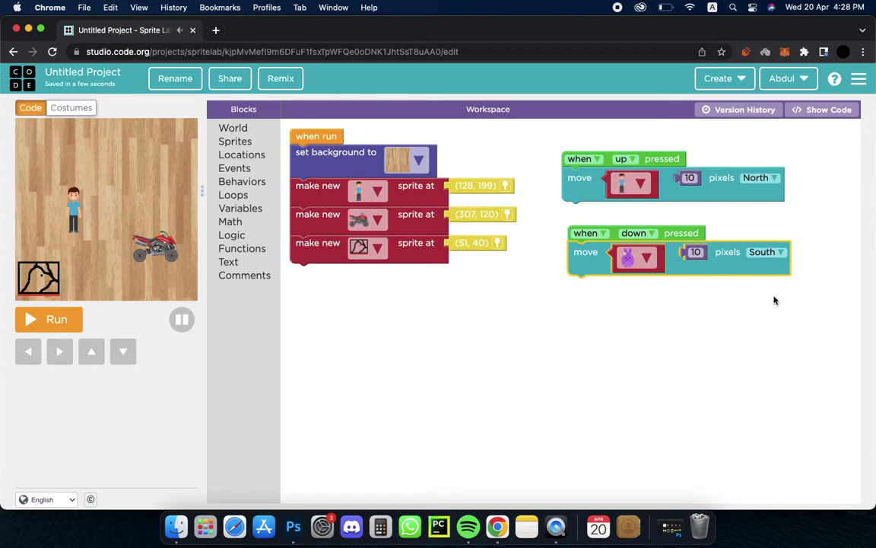
pyautogui.click(648, 258)
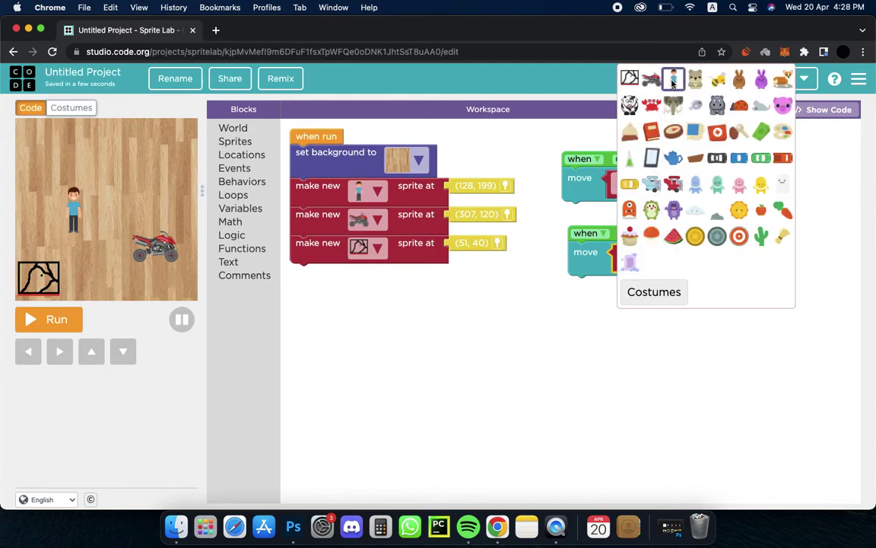
pyautogui.click(645, 79)
pyautogui.click(235, 168)
pyautogui.moveTo(297, 135)
pyautogui.mouseDown()
pyautogui.moveTo(374, 259)
pyautogui.moveTo(300, 299)
pyautogui.mouseUp()
# Set the new event to the left key and attach a move block sending the boy West
pyautogui.click(374, 290)
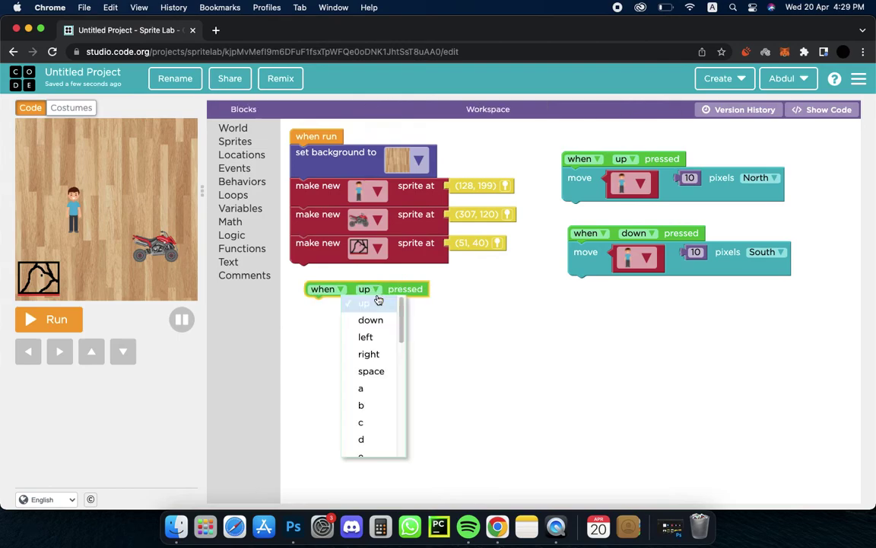
pyautogui.click(375, 338)
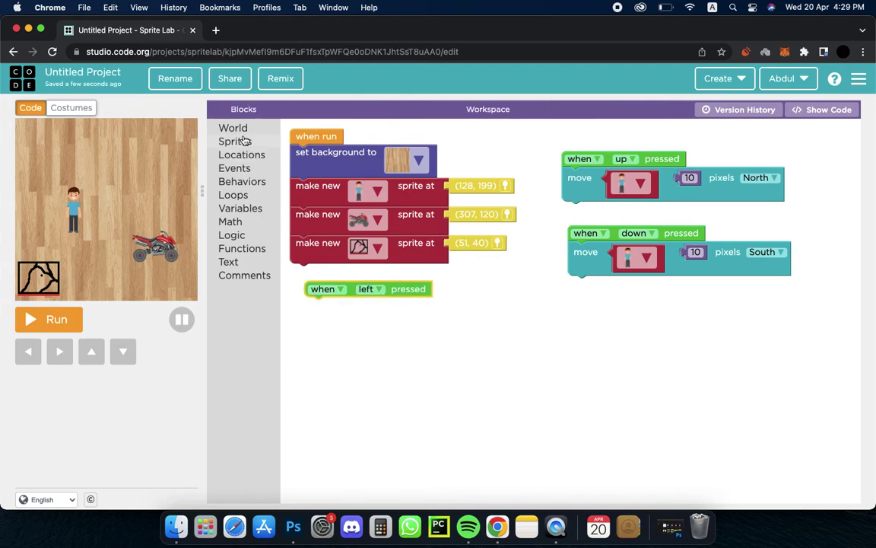
pyautogui.click(244, 141)
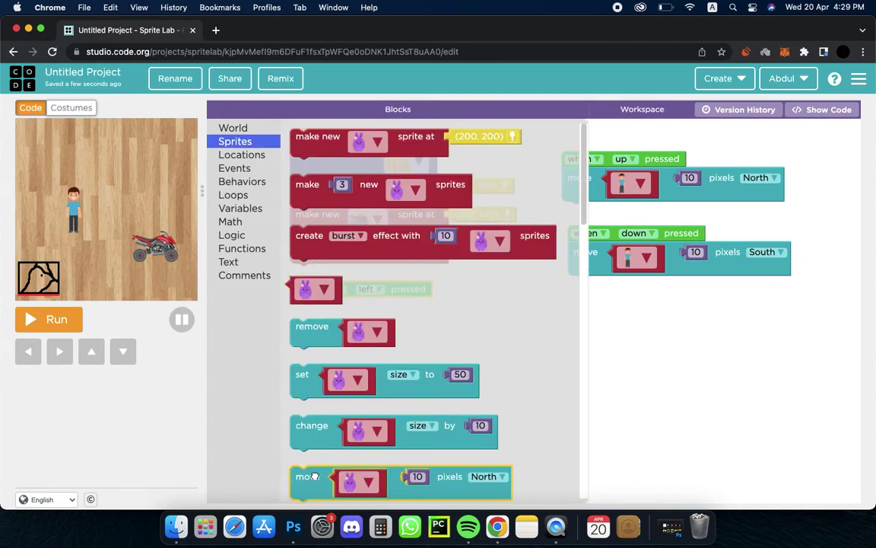
pyautogui.moveTo(314, 476); pyautogui.dragTo(325, 310)
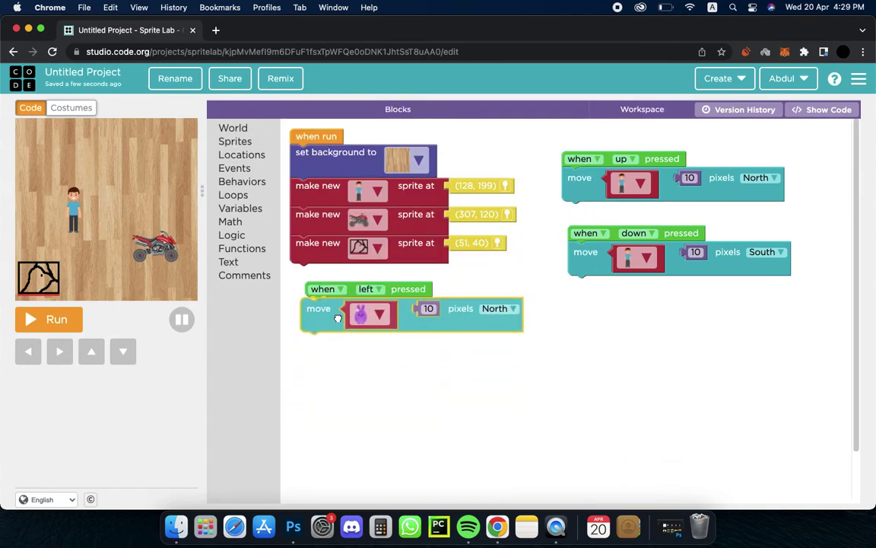
pyautogui.click(384, 315)
pyautogui.click(414, 79)
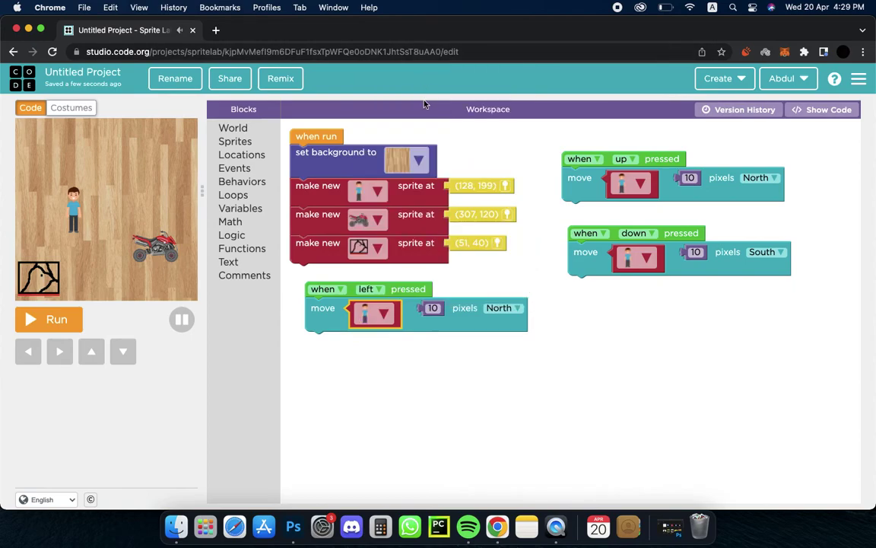
pyautogui.click(515, 311)
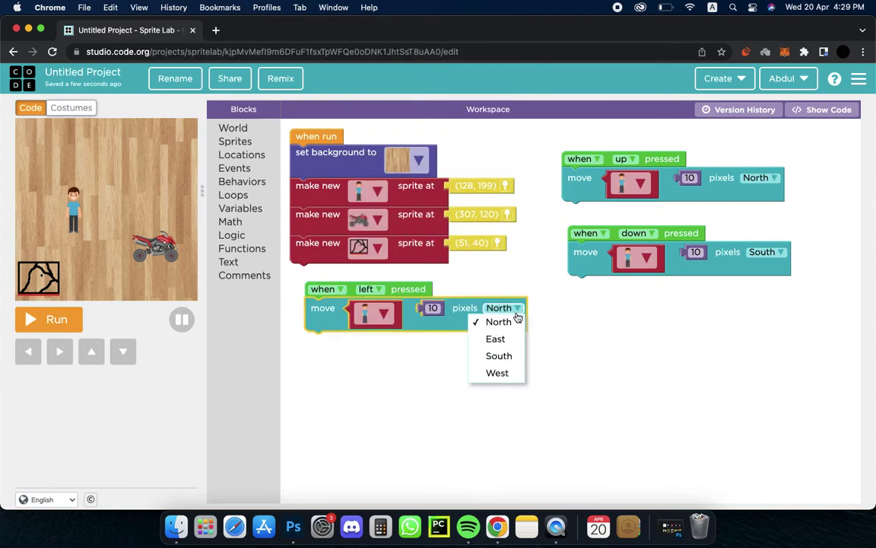
pyautogui.click(502, 373)
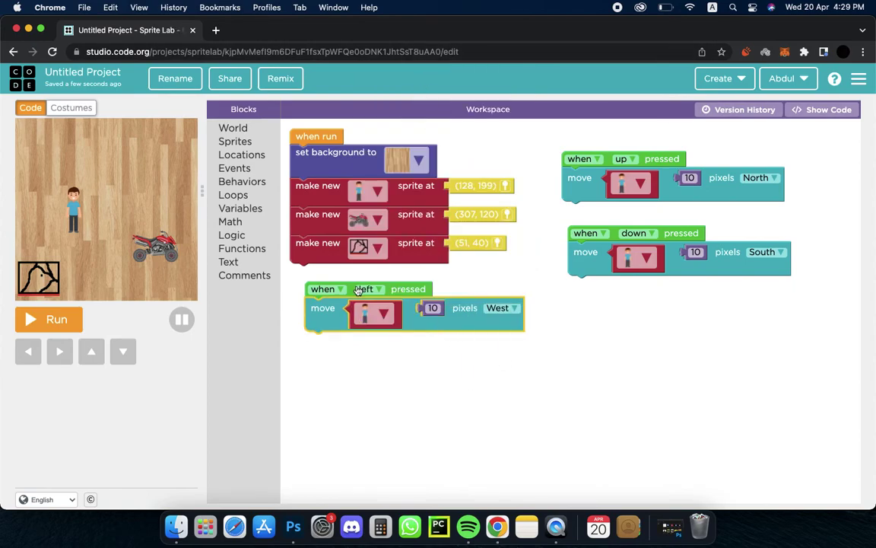
pyautogui.click(250, 169)
# Add a 'when right pressed' event with a move block sending the boy 10 pixels East
pyautogui.moveTo(368, 145); pyautogui.dragTo(641, 322)
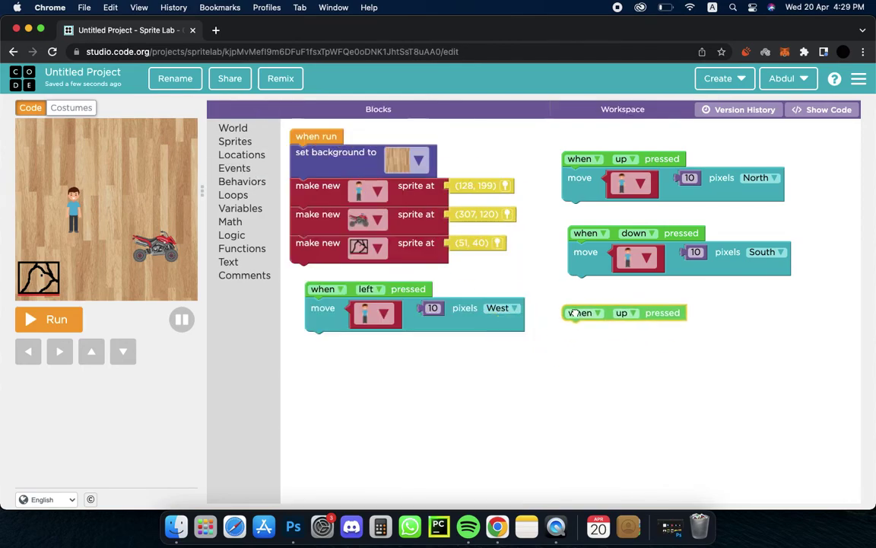
pyautogui.click(638, 308)
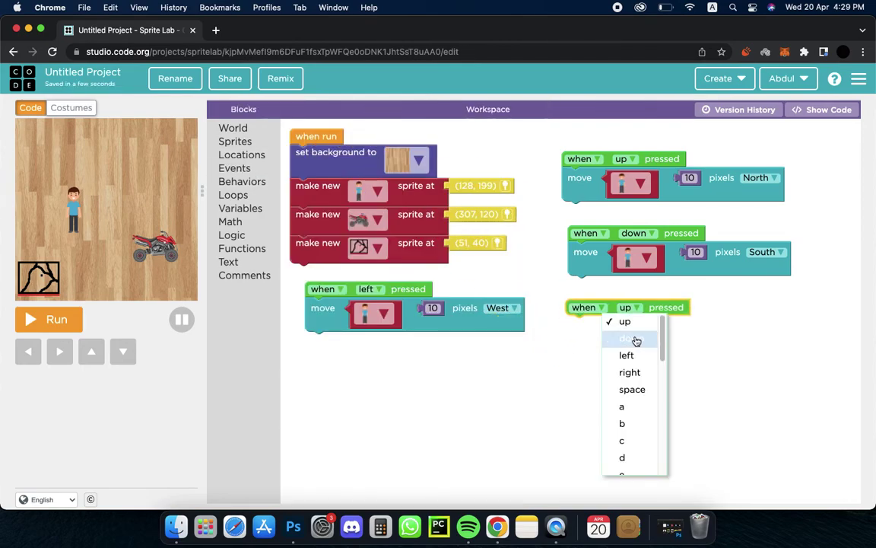
pyautogui.click(636, 365)
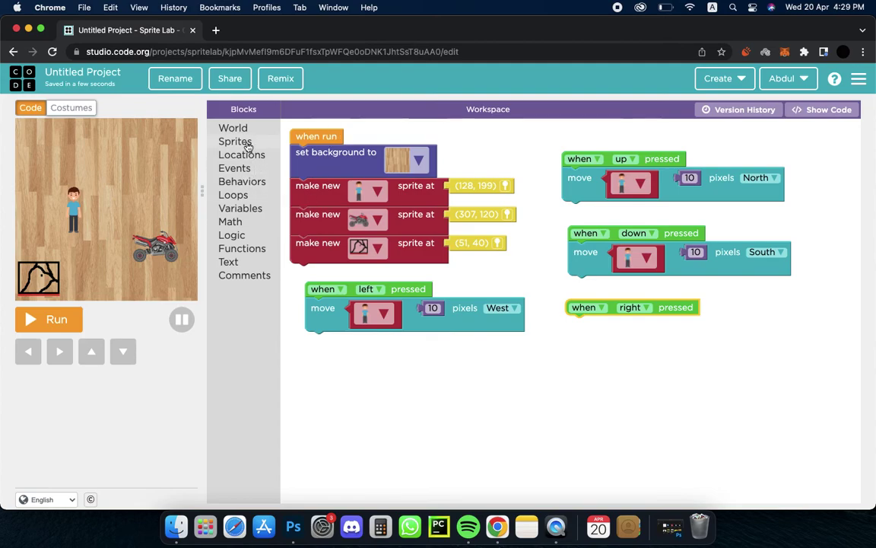
pyautogui.click(235, 142)
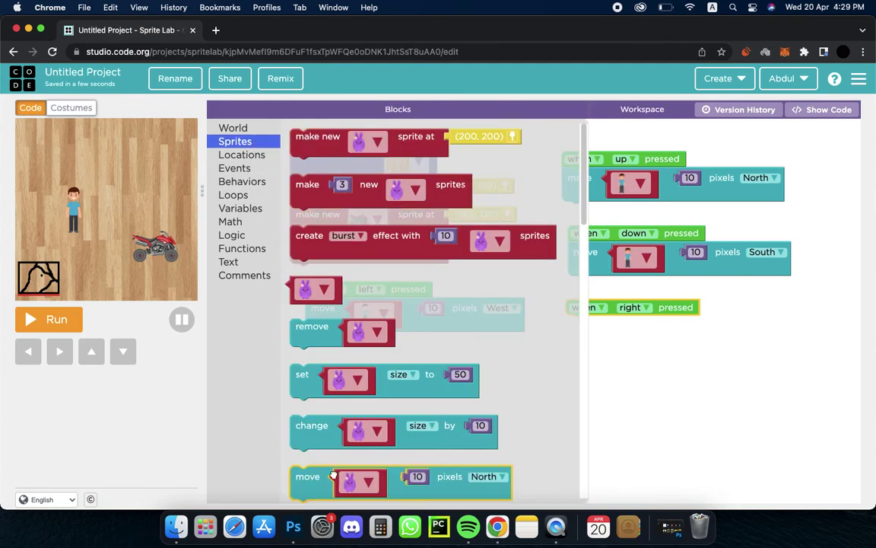
pyautogui.moveTo(332, 476); pyautogui.dragTo(613, 327)
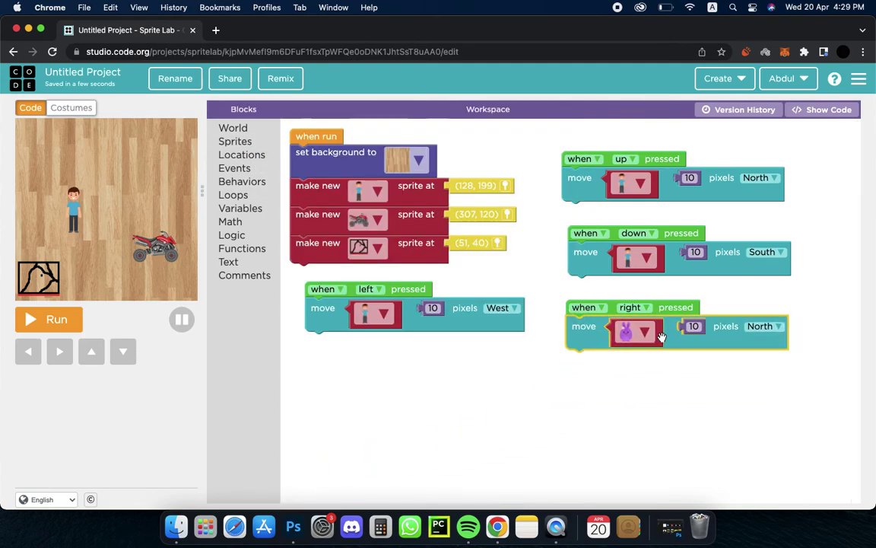
pyautogui.click(645, 333)
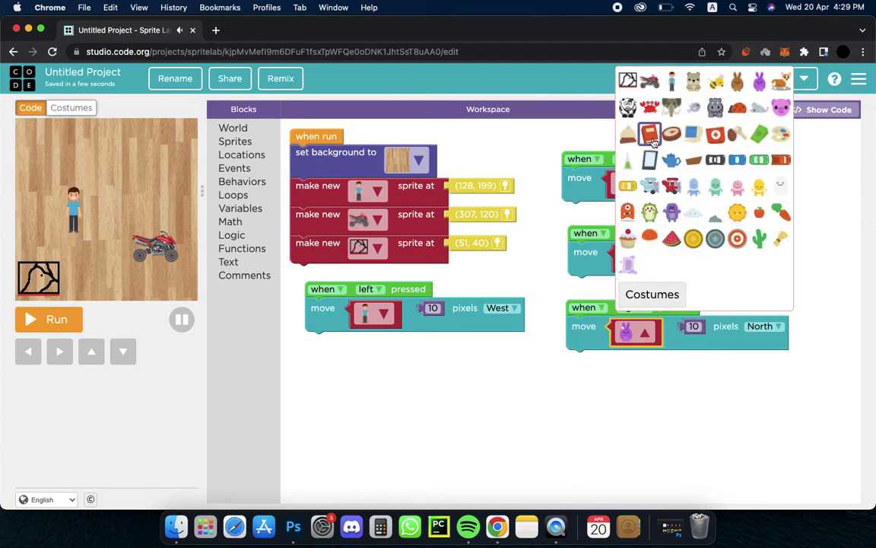
pyautogui.click(672, 81)
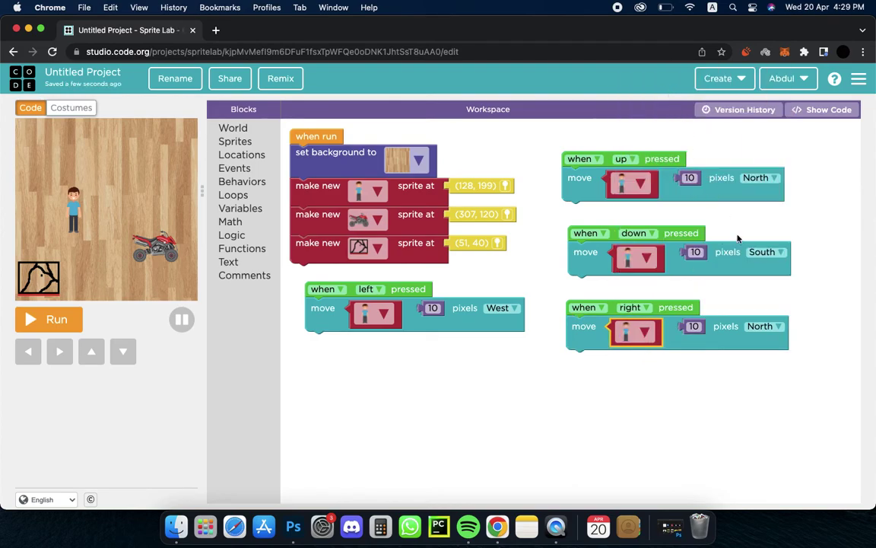
pyautogui.click(782, 327)
pyautogui.click(737, 357)
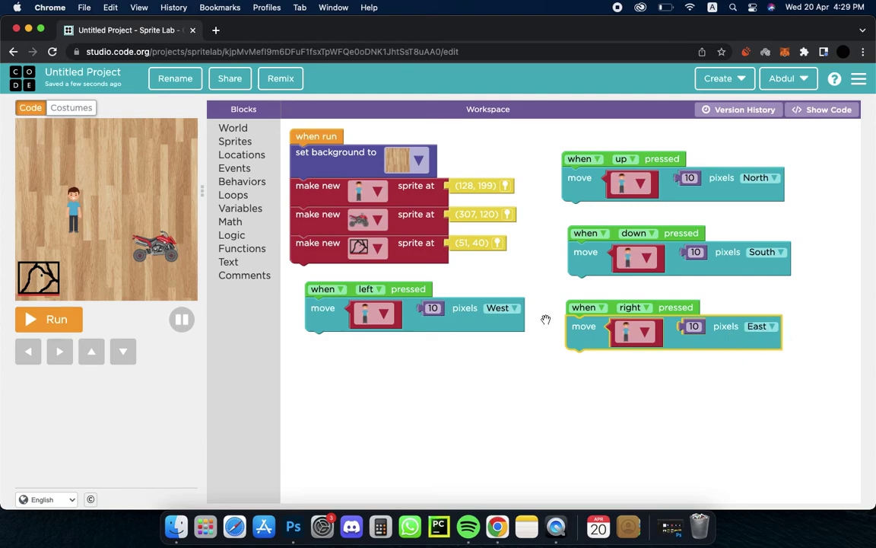
pyautogui.click(77, 319)
# Drive the boy around the stage using the up, down, left and right arrow controls
pyautogui.click(122, 351)
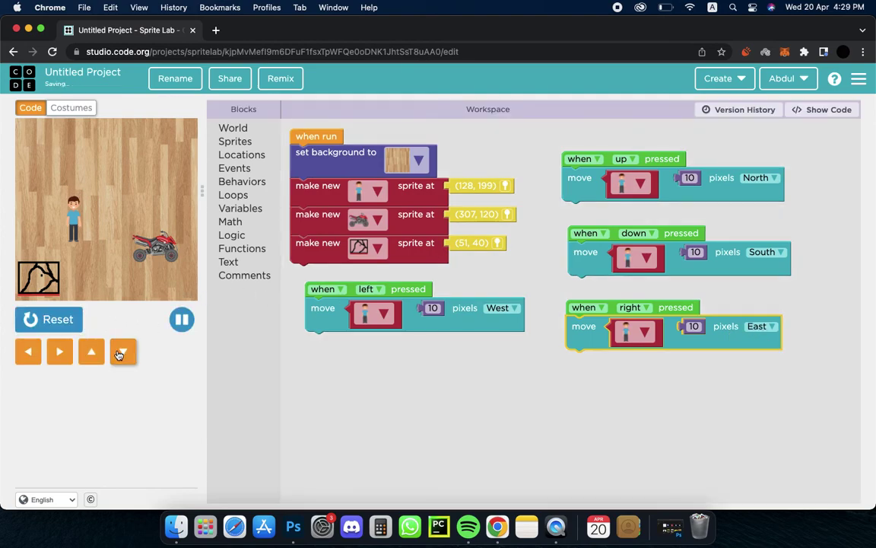
pyautogui.click(91, 351)
pyautogui.click(60, 351)
pyautogui.click(27, 352)
pyautogui.click(59, 351)
pyautogui.click(99, 353)
pyautogui.click(122, 349)
pyautogui.click(85, 355)
pyautogui.click(62, 355)
pyautogui.click(27, 353)
pyautogui.click(60, 351)
pyautogui.click(118, 355)
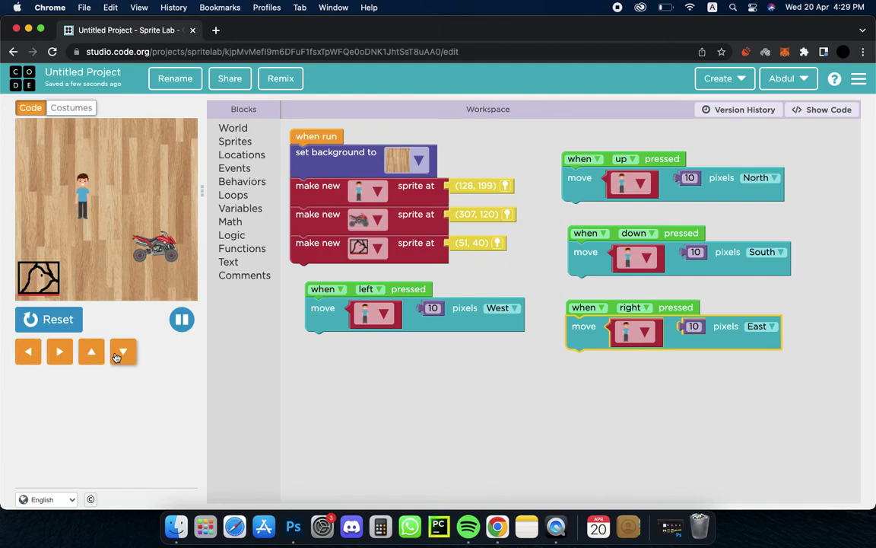
pyautogui.click(88, 353)
pyautogui.click(61, 352)
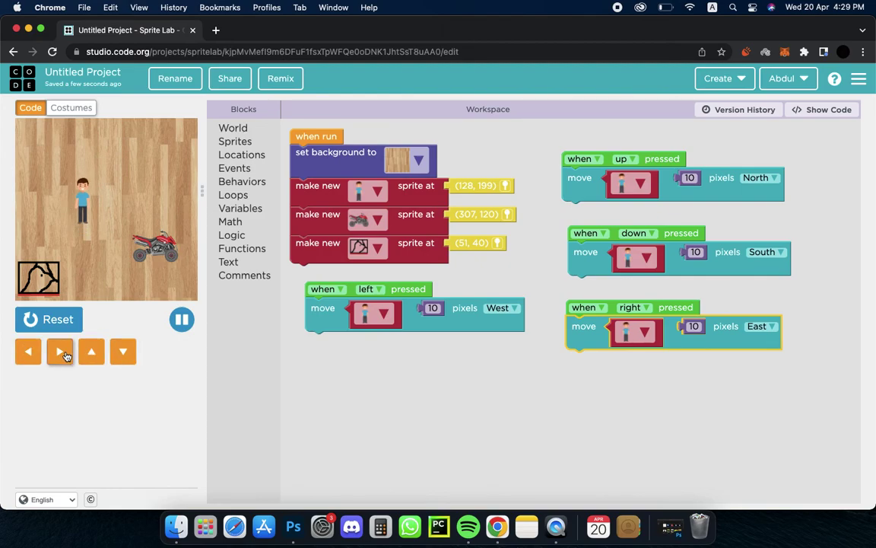